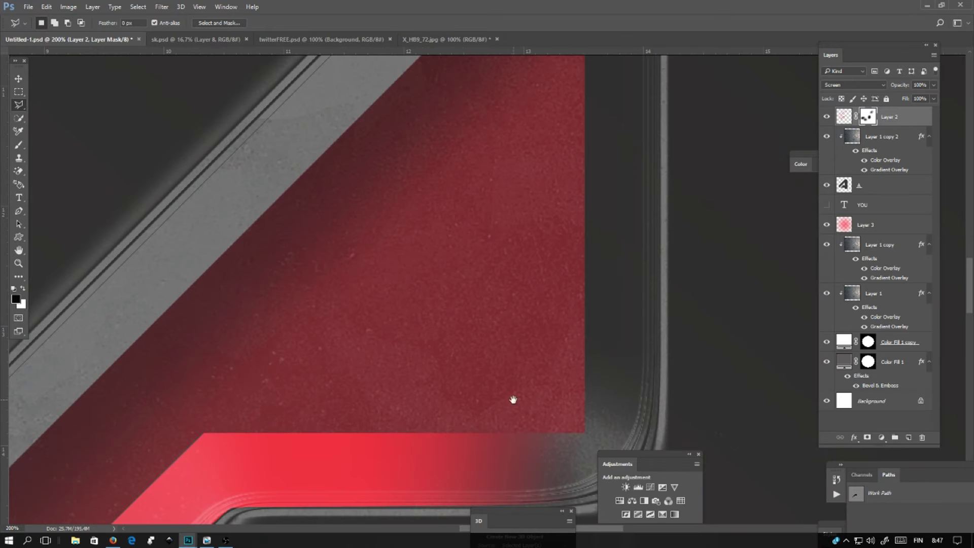
- Pan over the letter A's red edges and the badge rim close up, then zoom out to 25%
left_click_drag(513, 399, 485, 127)
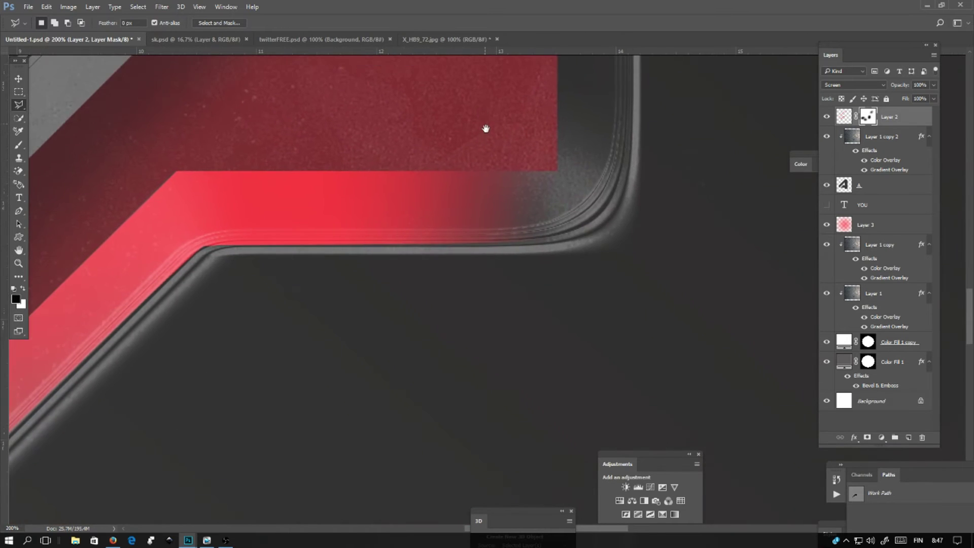
scroll(489, 126, "down", 1)
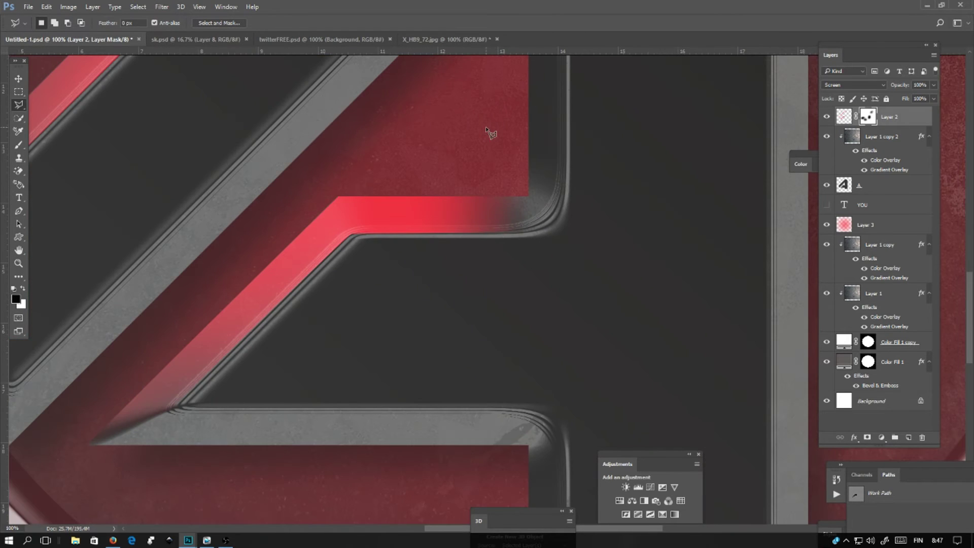
left_click_drag(638, 207, 470, 395)
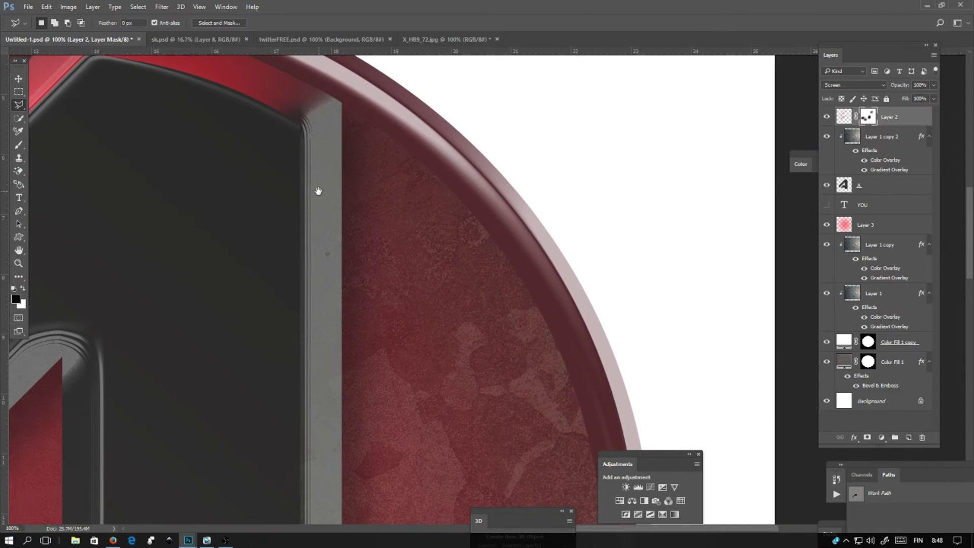
left_click_drag(318, 194, 598, 335)
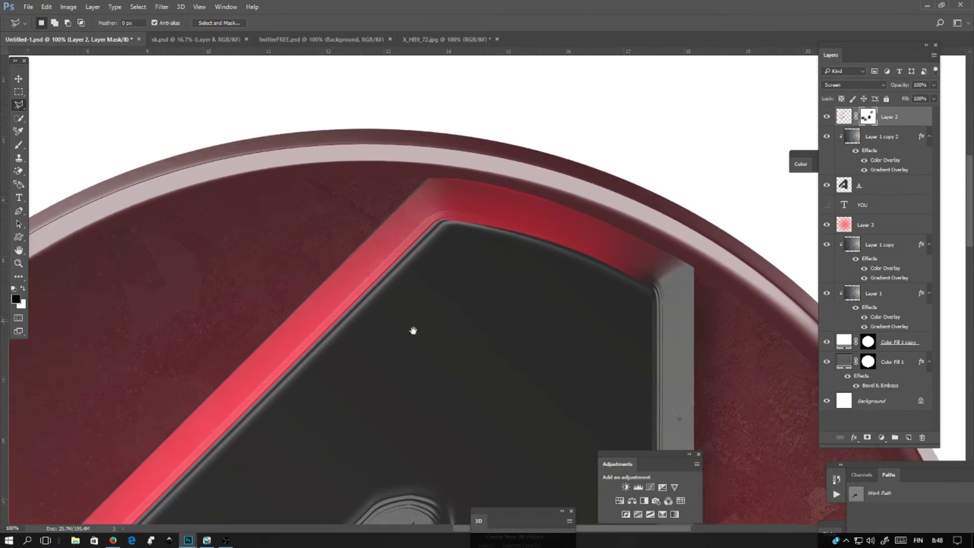
left_click_drag(413, 330, 475, 133)
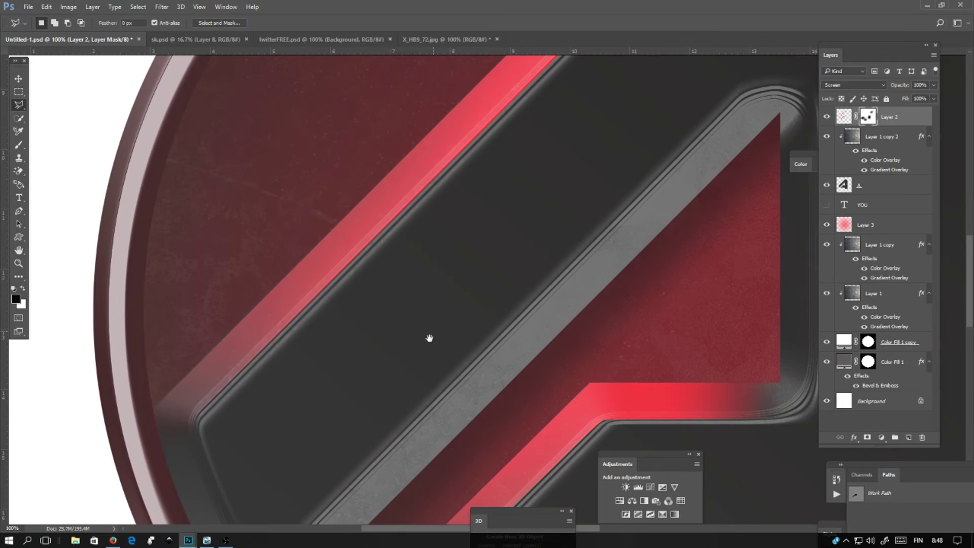
left_click_drag(385, 403, 412, 192)
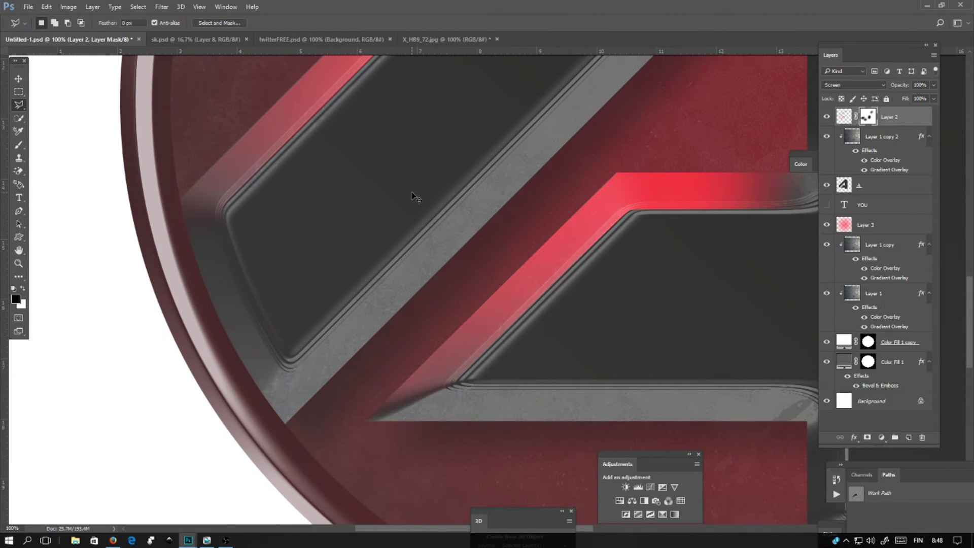
key("ctrl+minus")
key("ctrl+minus")
key("ctrl+minus")
key("ctrl+minus")
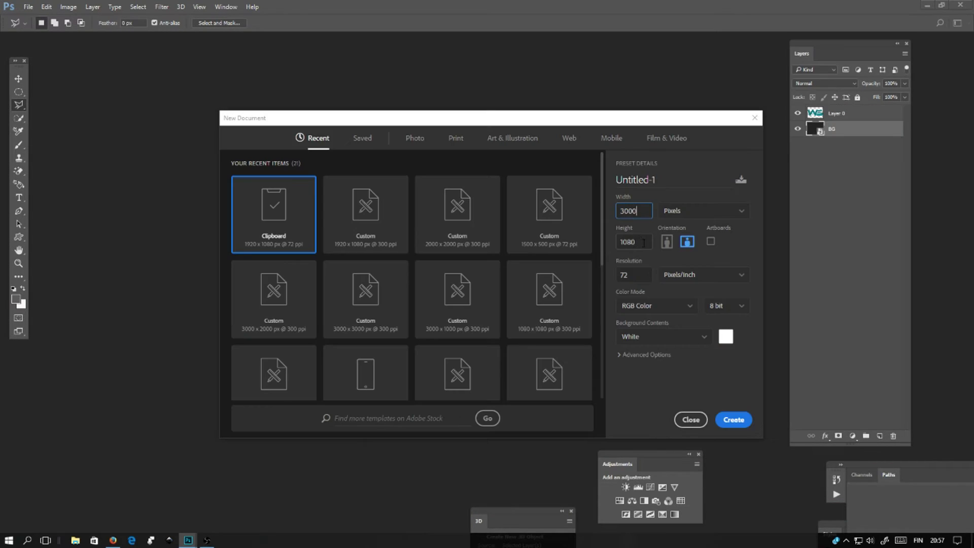
- Create a 3000 × 3000 px, 300 ppi document with horizontal and vertical centre guides
left_click(629, 242)
type("3000")
double_click(634, 277)
type("00300")
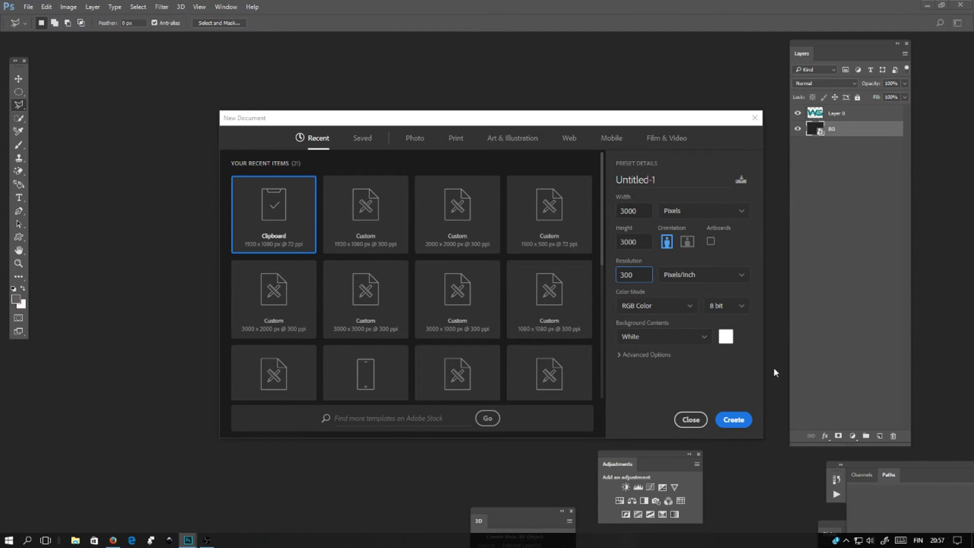
left_click(731, 421)
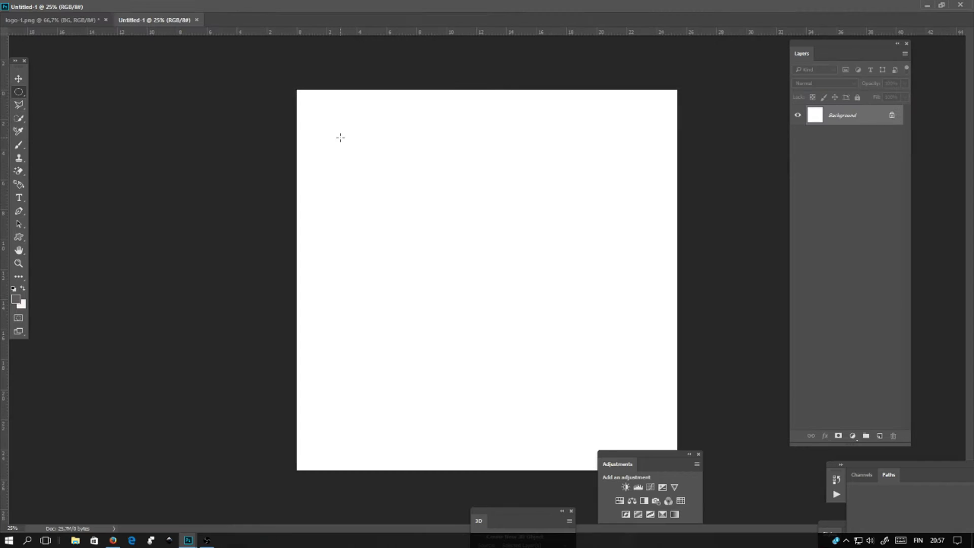
left_click_drag(336, 30, 448, 279)
left_click_drag(6, 390, 490, 369)
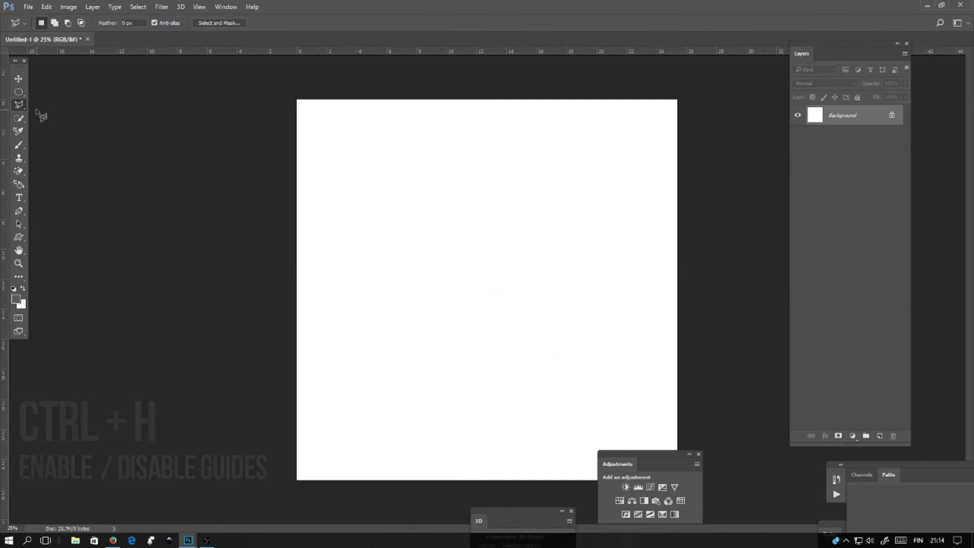
- Draw a circular selection and centre it on the crossing guides
left_click_drag(329, 148, 648, 443)
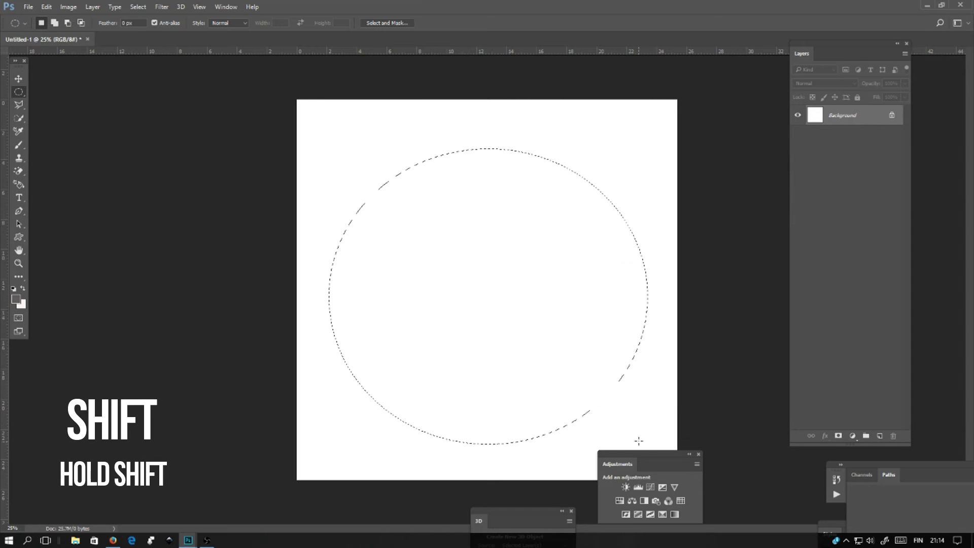
key("ctrl+h")
right_click(539, 326)
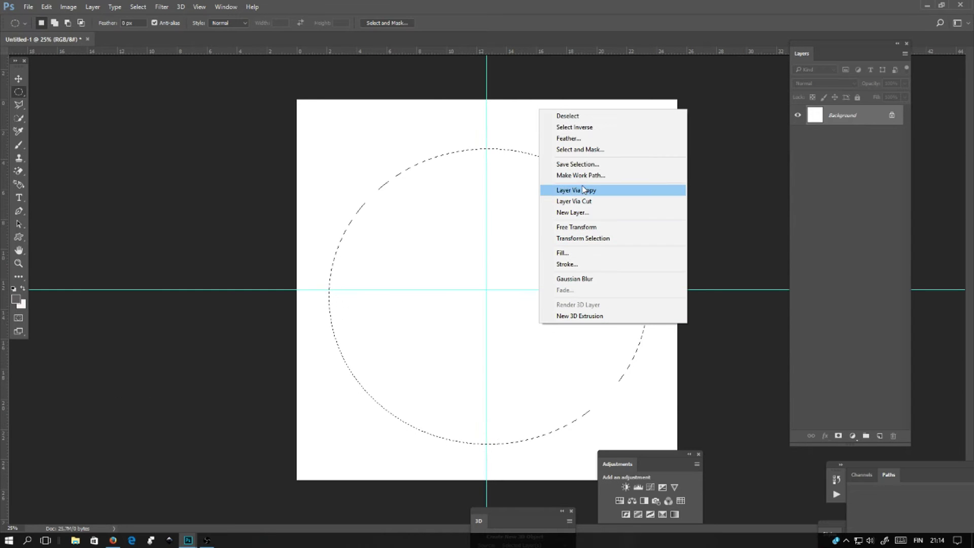
left_click(596, 238)
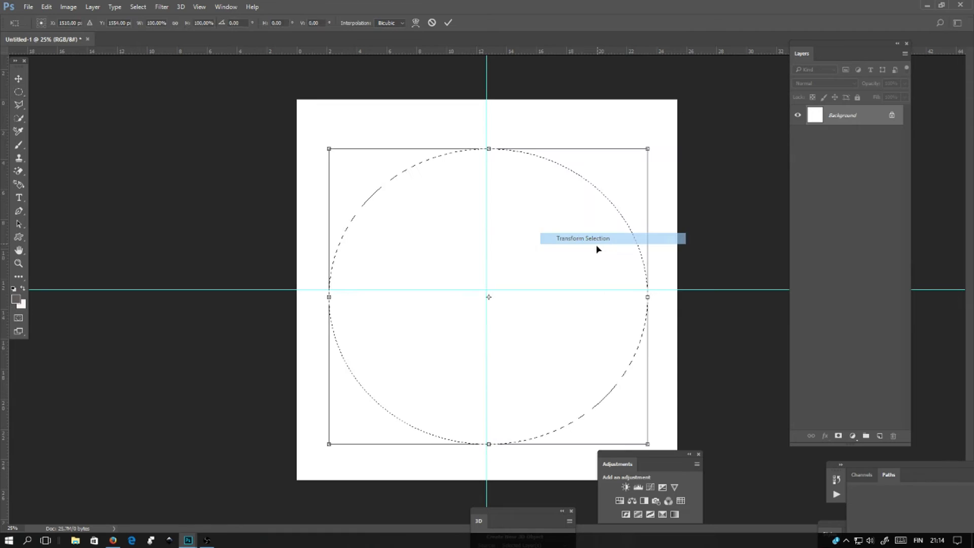
left_click_drag(556, 352, 555, 343)
key("Return")
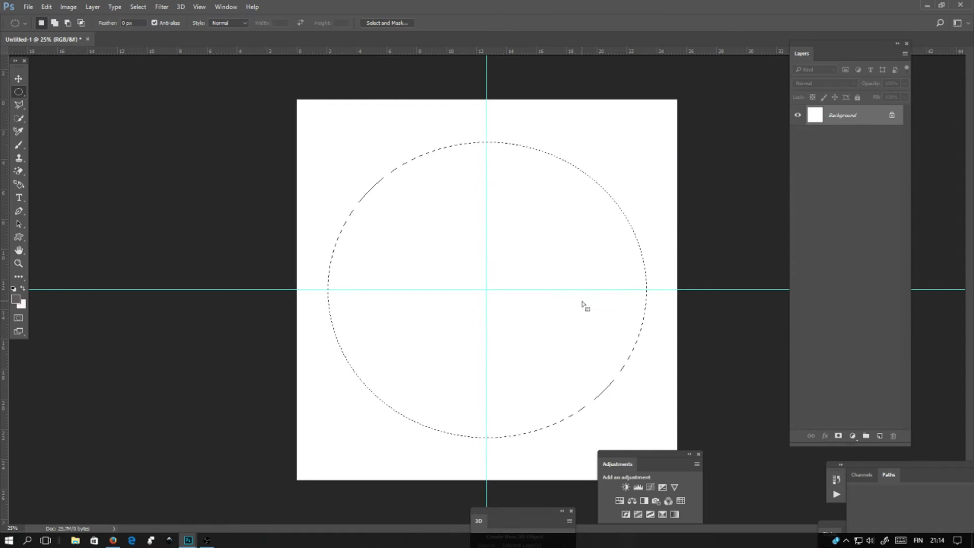
- Fill the circle with a #676464 Solid Color fill layer
left_click(853, 437)
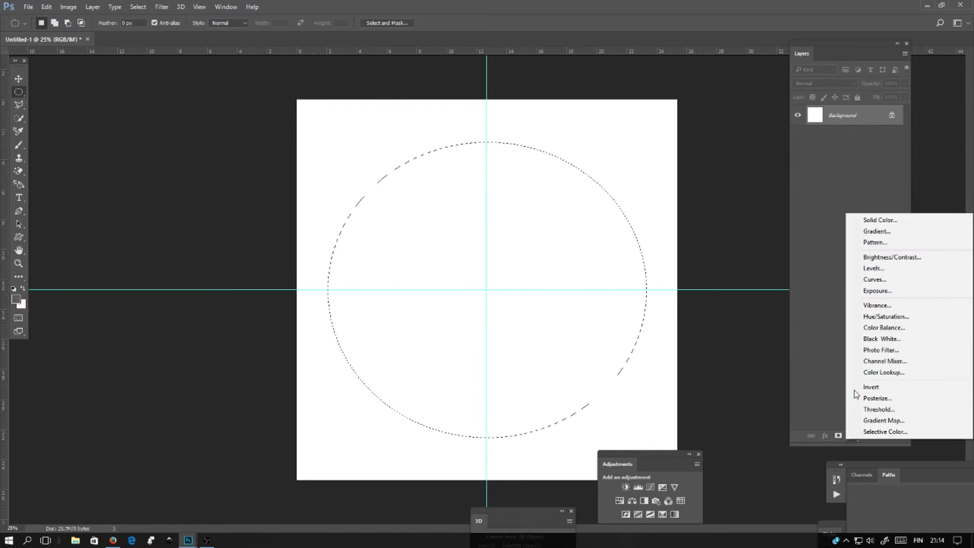
left_click(880, 221)
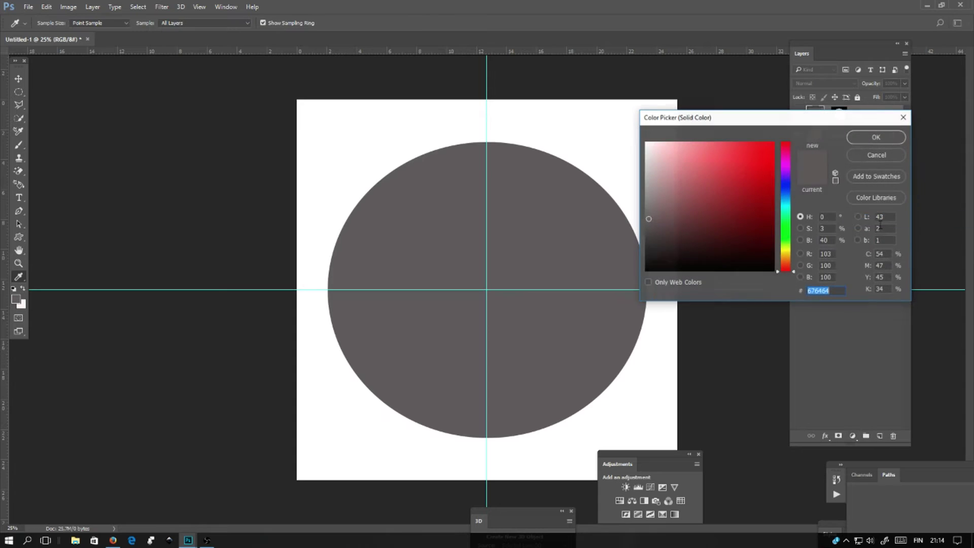
left_click(878, 138)
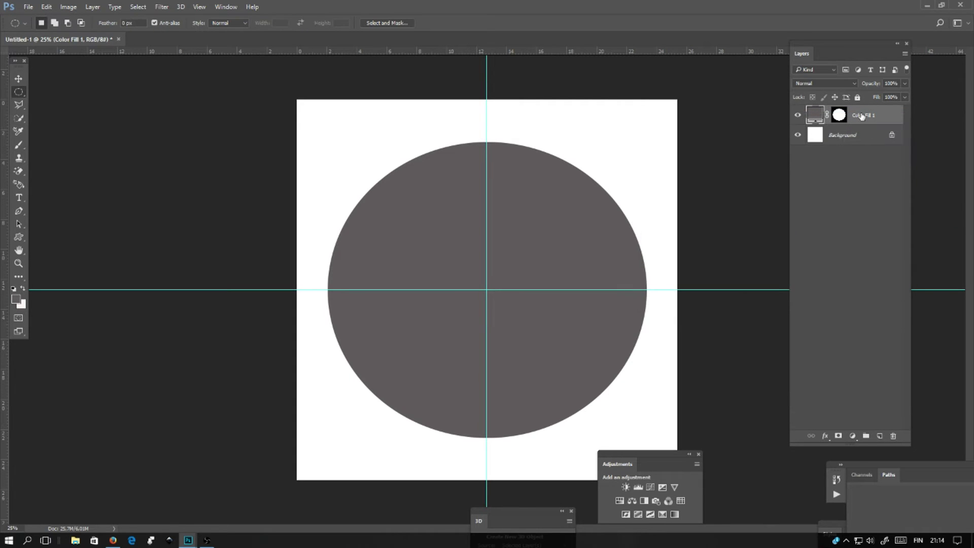
- Duplicate Color Fill 1 and change the copy's fill colour to white
right_click(862, 117)
left_click(822, 119)
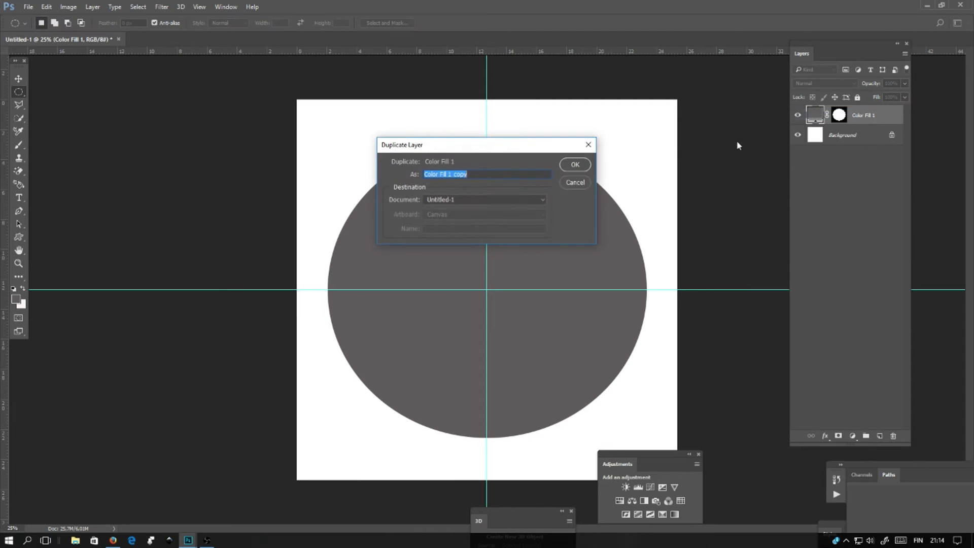
left_click(576, 165)
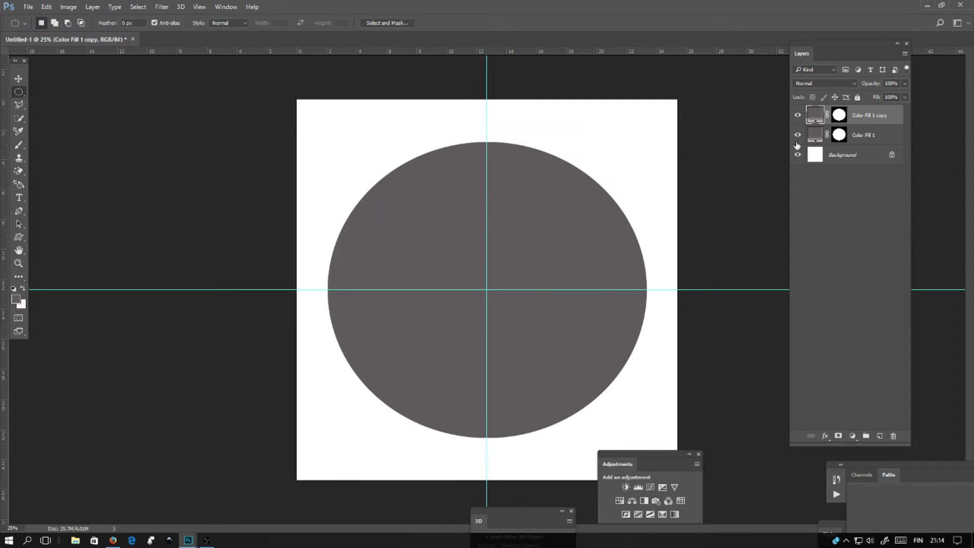
double_click(816, 119)
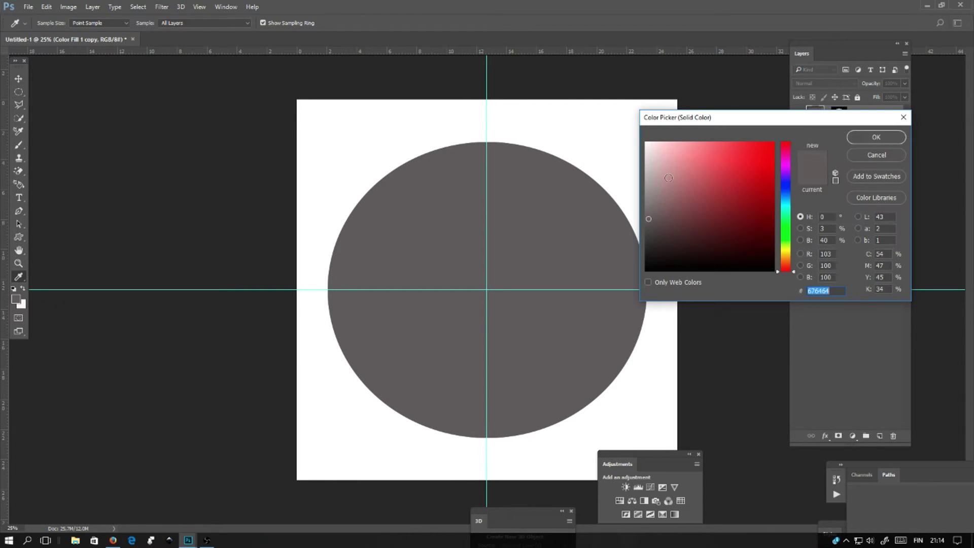
left_click(649, 142)
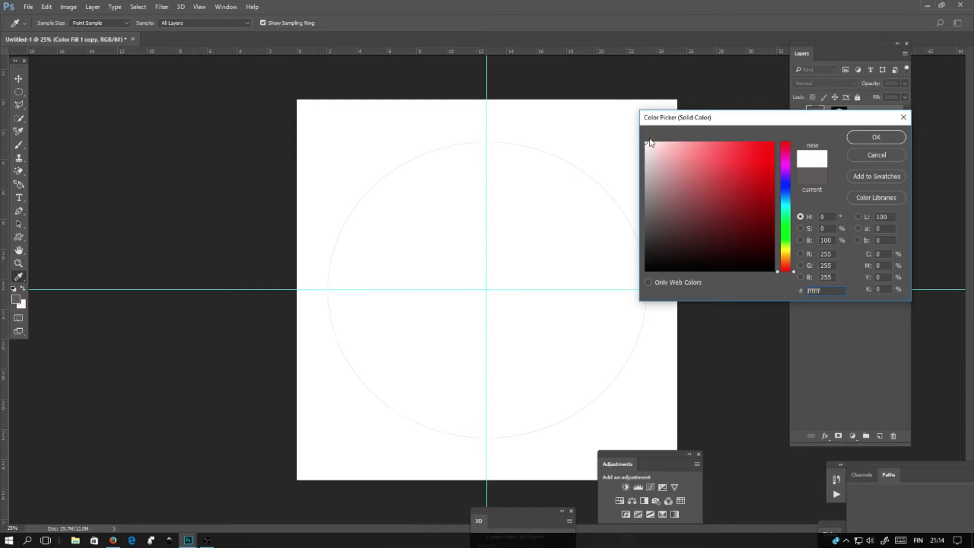
left_click(881, 139)
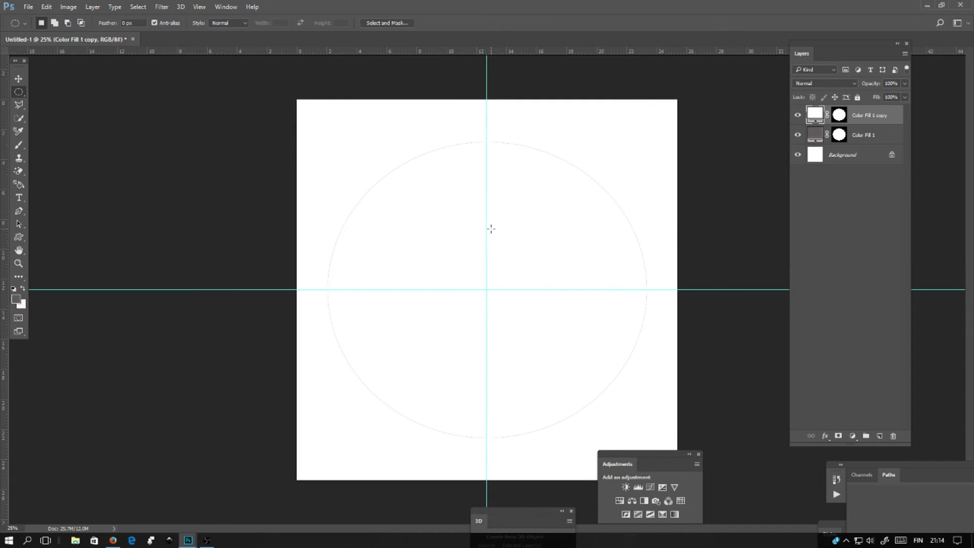
- Scale the white circle down to about 92% around its centre
right_click(514, 262)
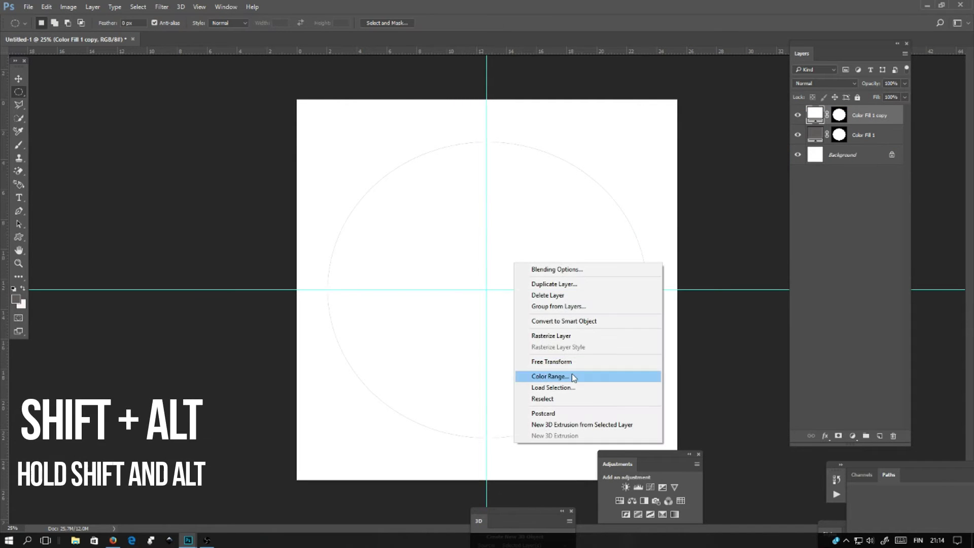
left_click(577, 361)
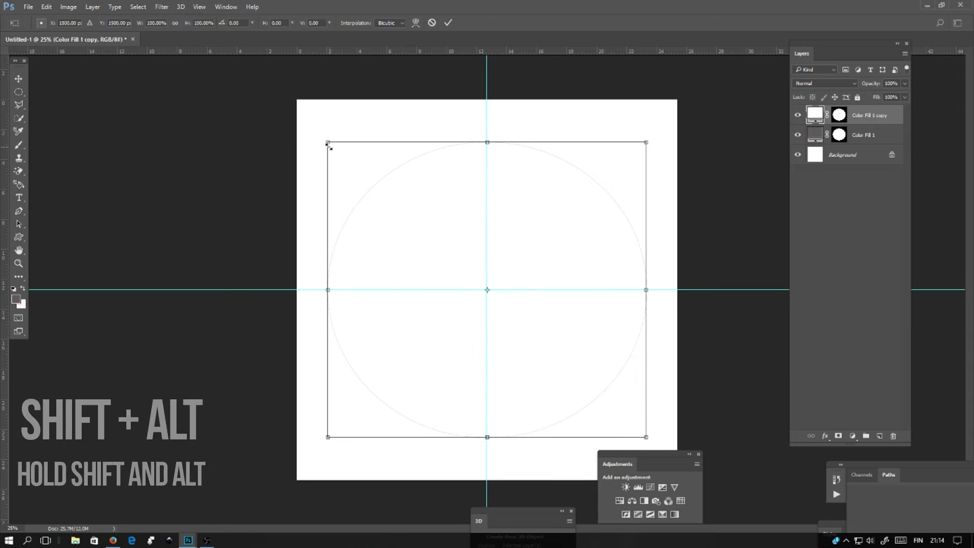
left_click_drag(328, 142, 334, 155)
key("Return")
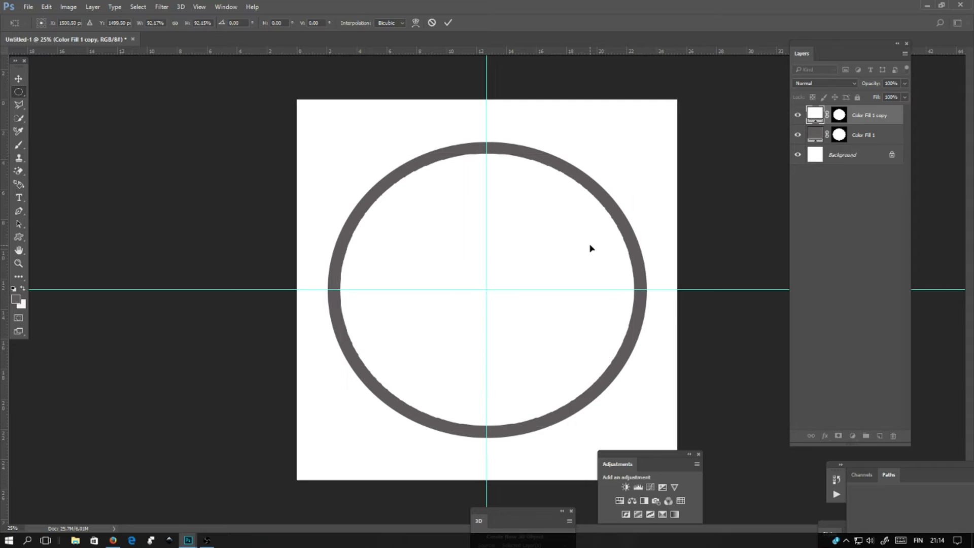
- Give Color Fill 1 Bevel & Emboss with Contour: range 51%, depth 147%, size 65 px
right_click(863, 139)
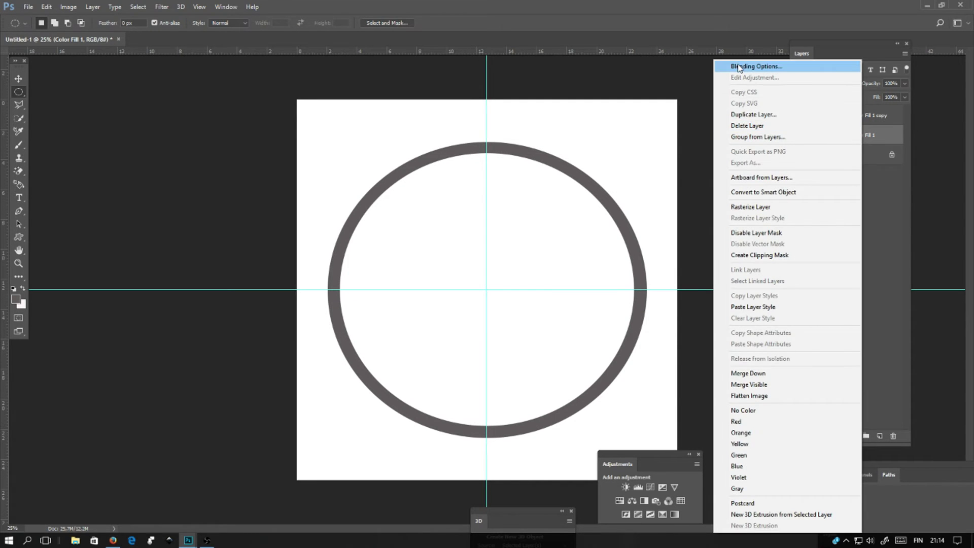
left_click(739, 66)
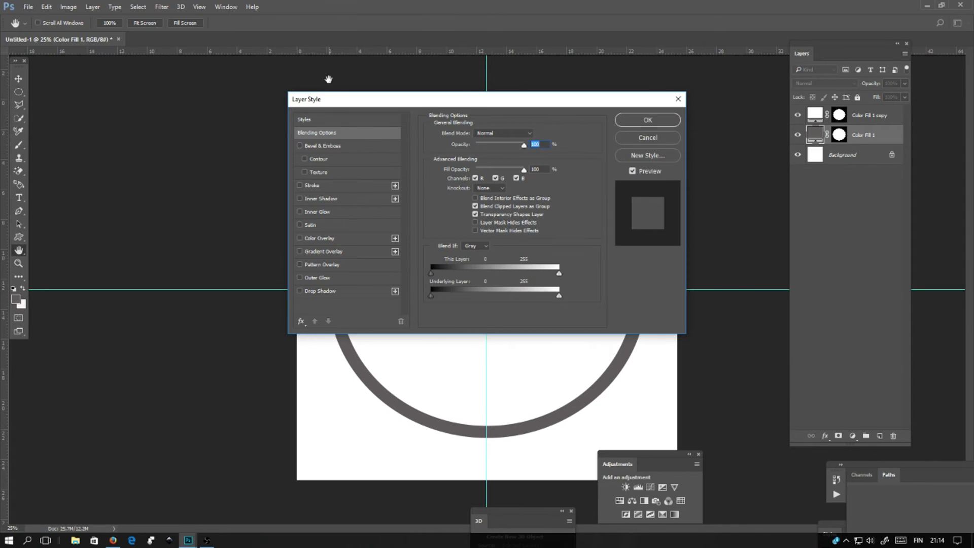
left_click_drag(330, 102, 726, 131)
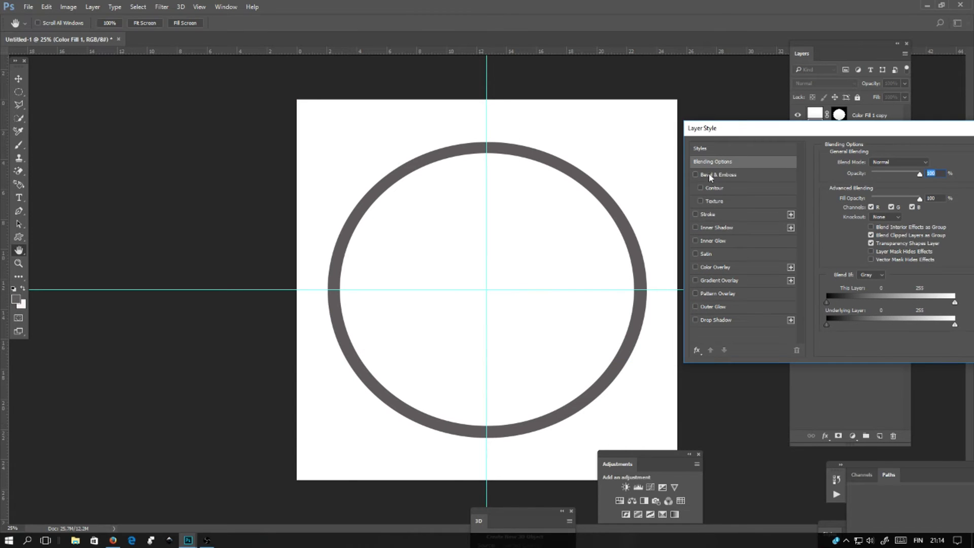
left_click(700, 188)
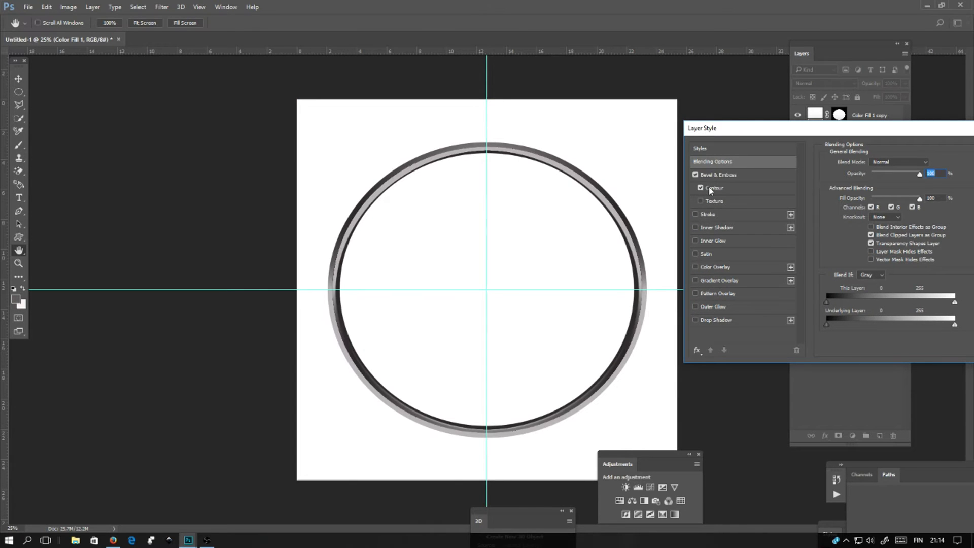
left_click(715, 189)
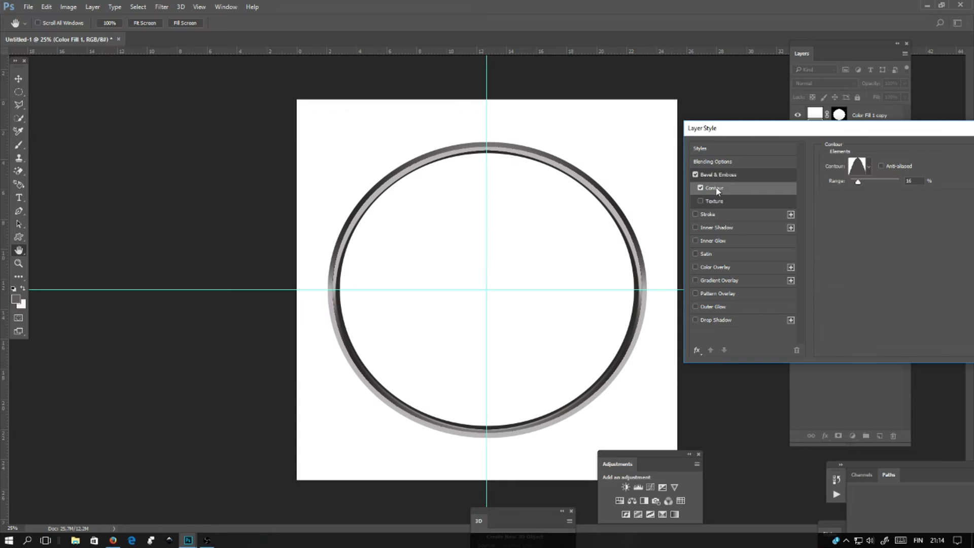
mouse_move(858, 184)
left_mouse_down()
mouse_move(880, 184)
mouse_move(864, 184)
left_mouse_up()
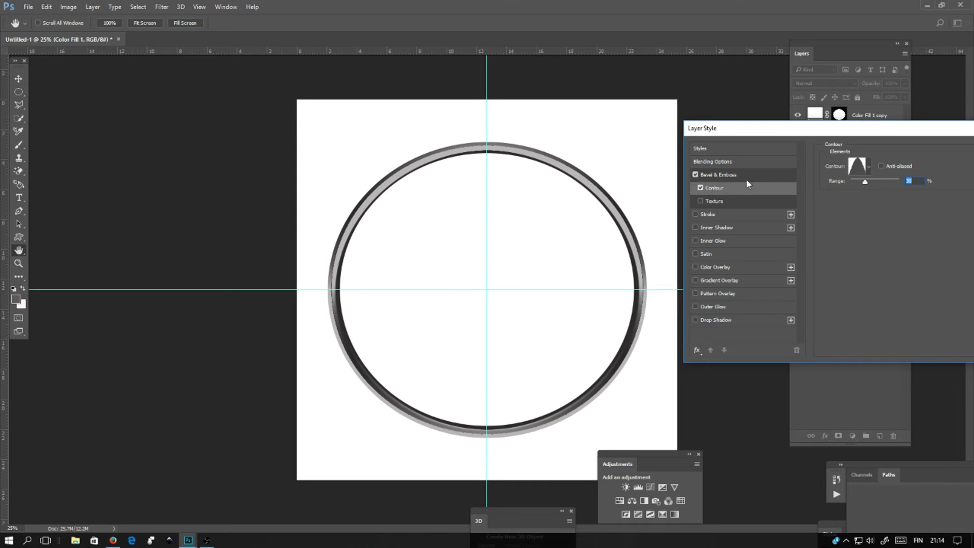
left_click(712, 177)
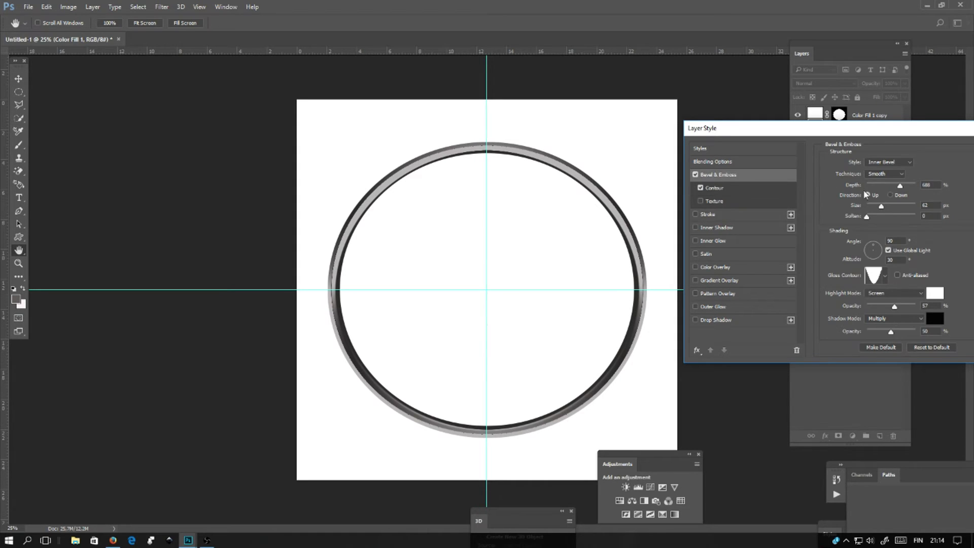
left_click_drag(901, 186, 874, 186)
left_click(883, 208)
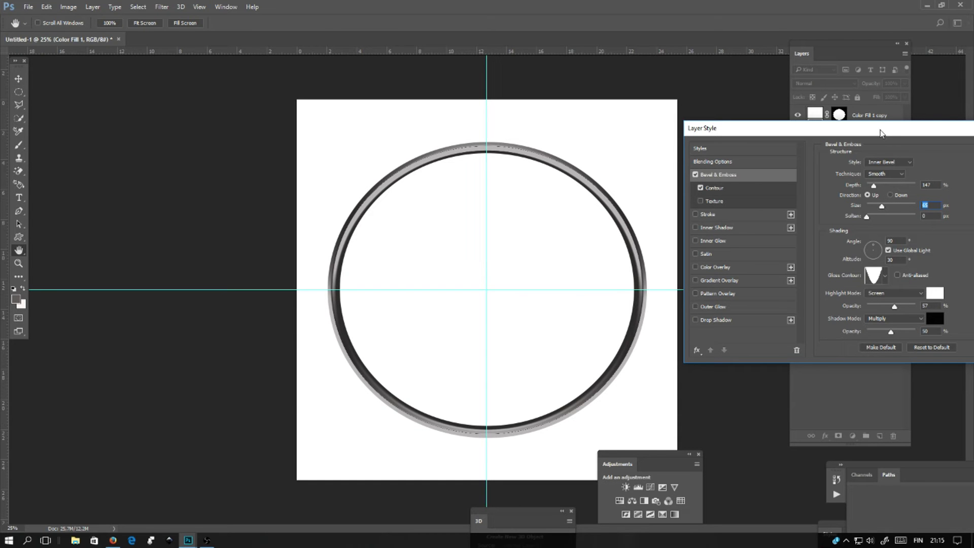
left_click_drag(878, 132, 702, 128)
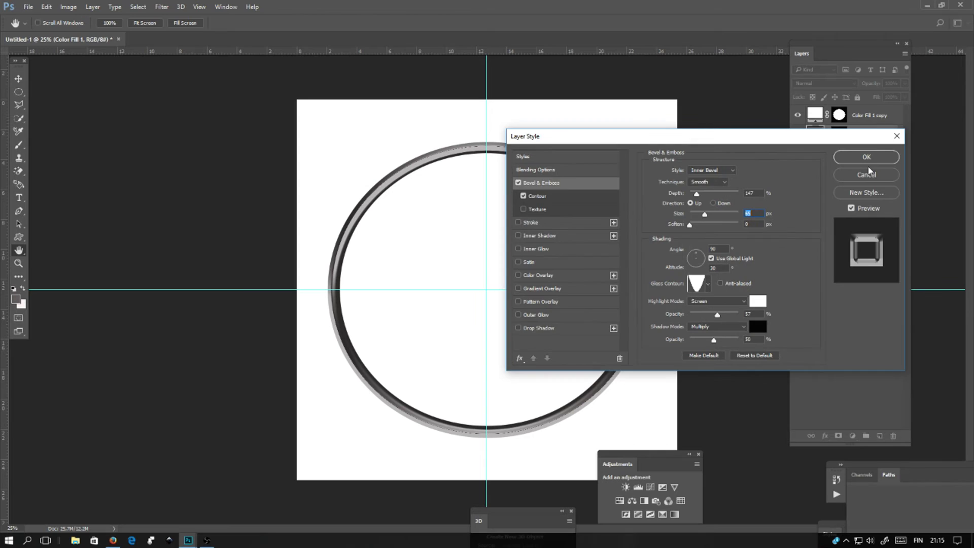
left_click(805, 157)
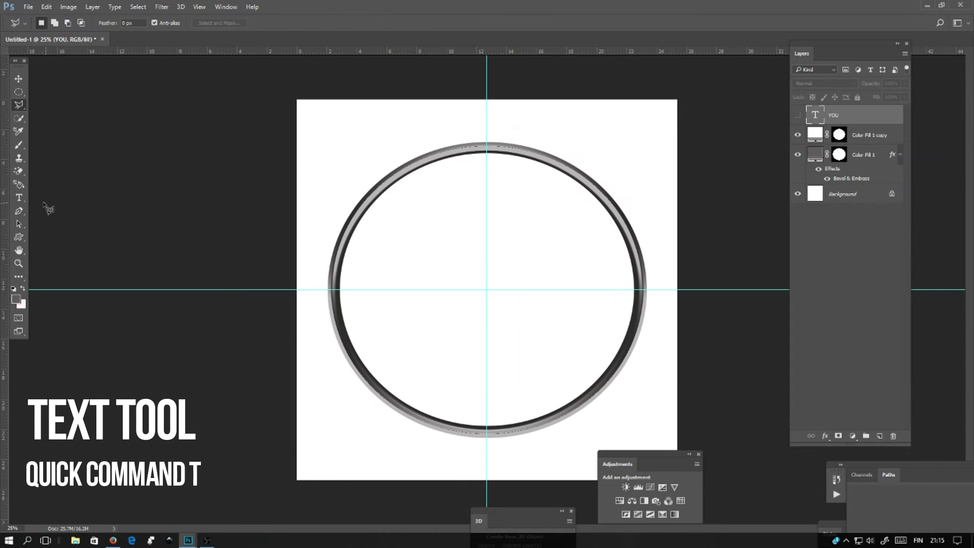
- Type a letter A inside the circle and set its font to Slant
left_click(21, 197)
left_click(471, 316)
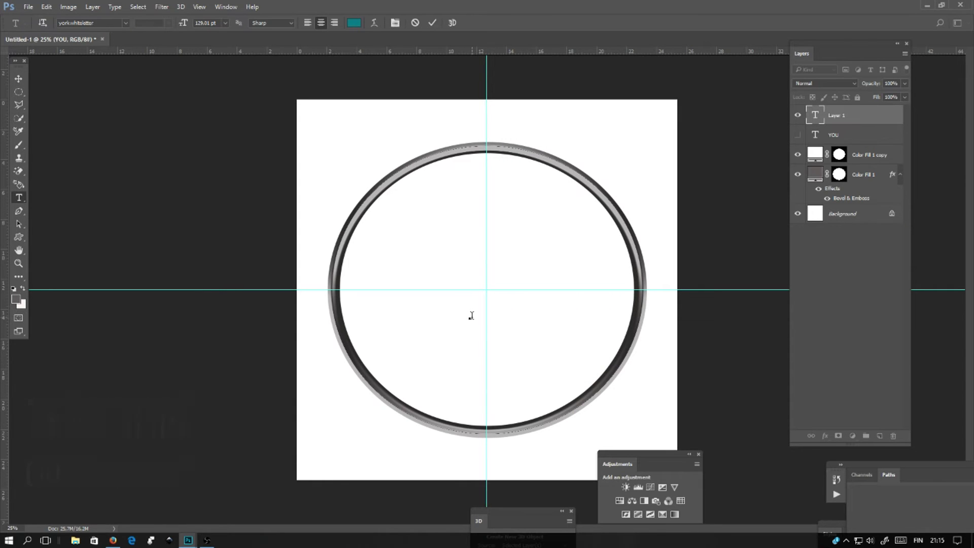
type("A")
left_click(125, 23)
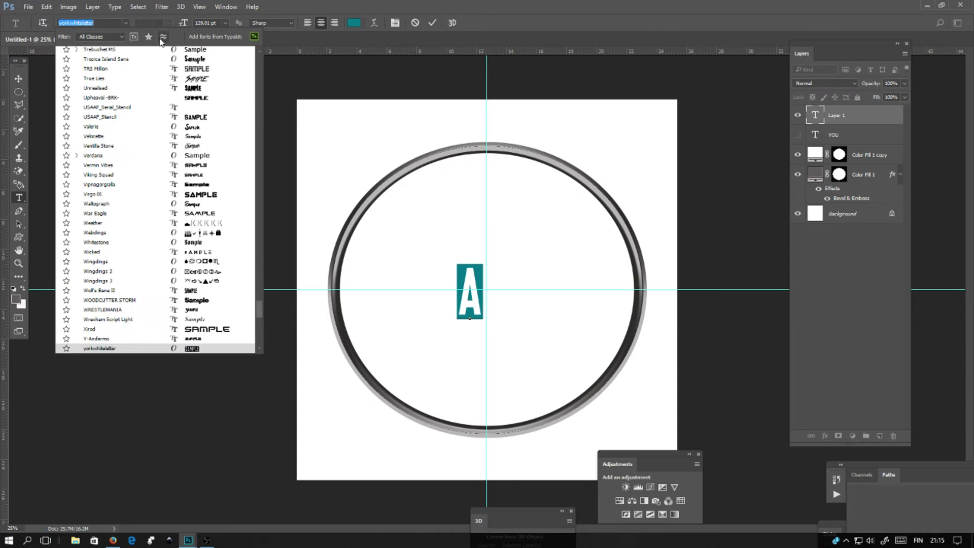
left_click_drag(260, 311, 268, 61)
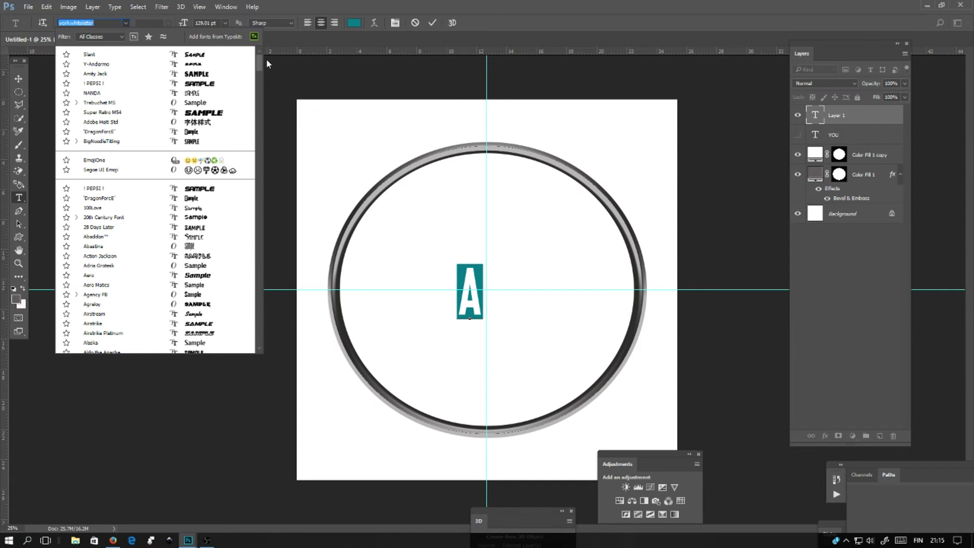
left_click(146, 54)
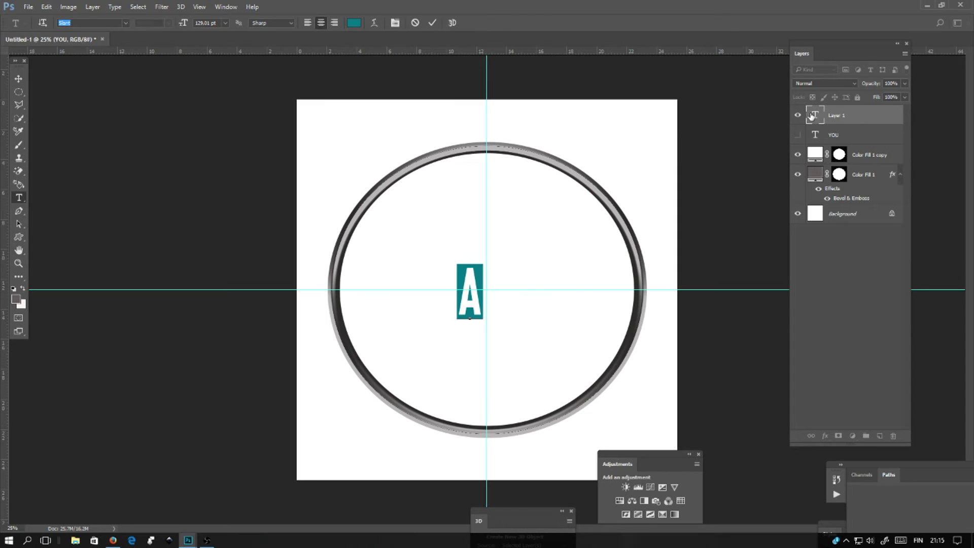
key("Up")
left_click(126, 23)
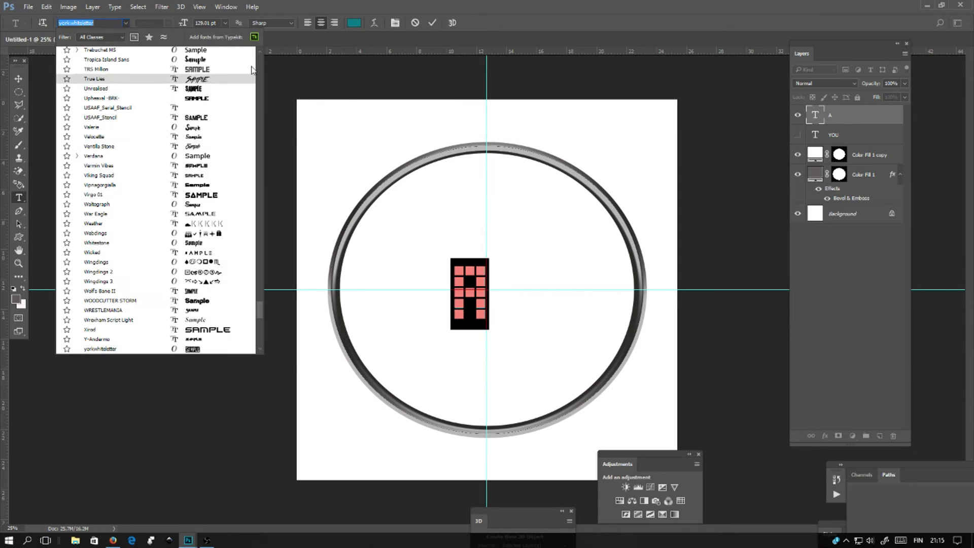
left_click_drag(263, 311, 262, 51)
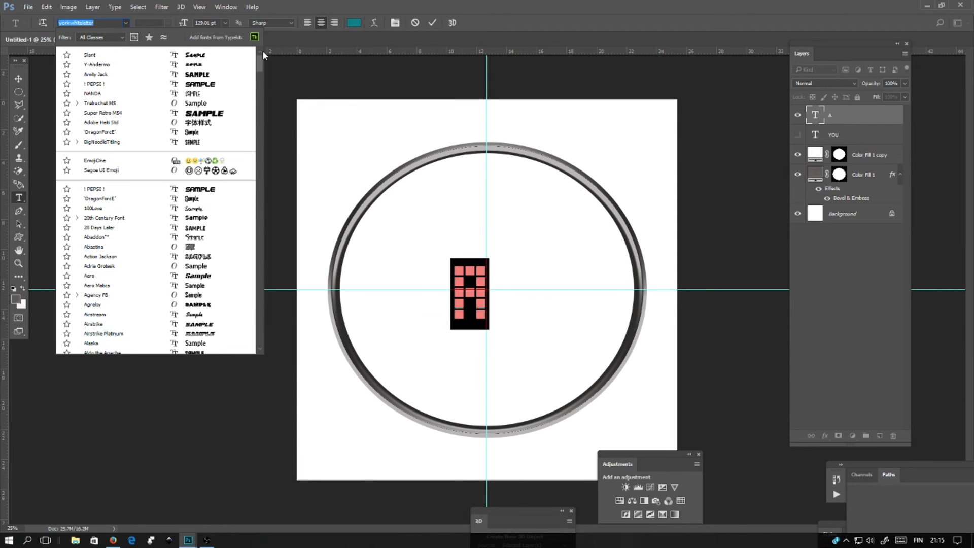
left_click(146, 54)
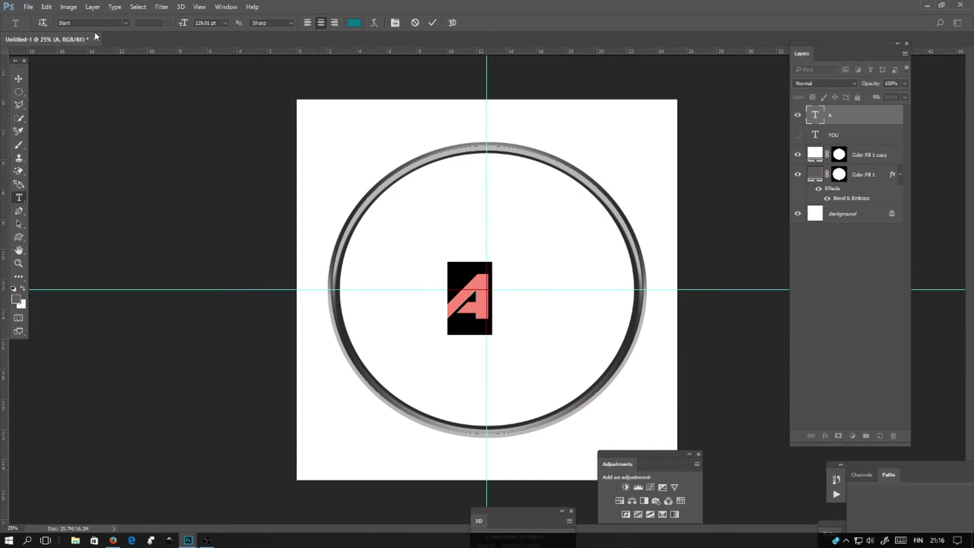
- Enlarge the A to 735 pt and move it over the ring's centre
left_click_drag(183, 23, 483, 54)
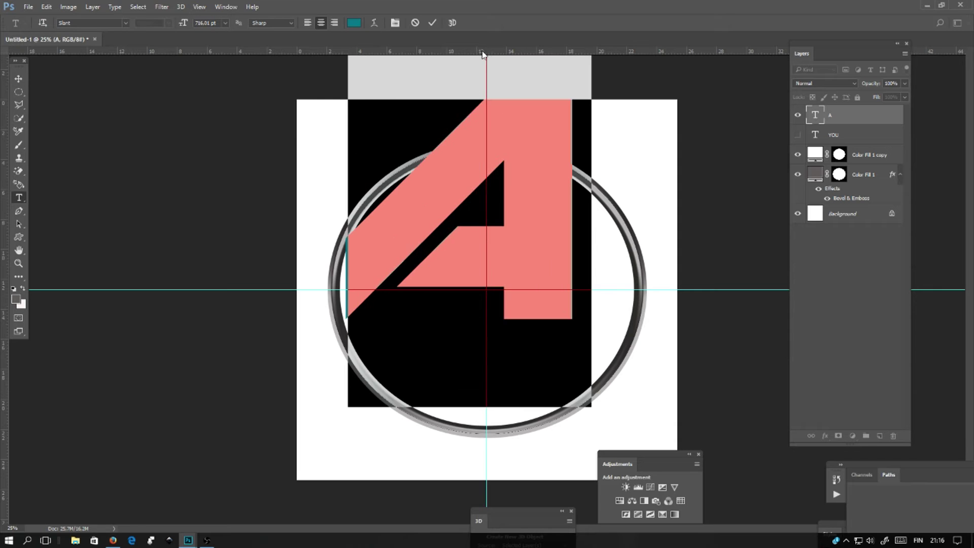
left_click(566, 248)
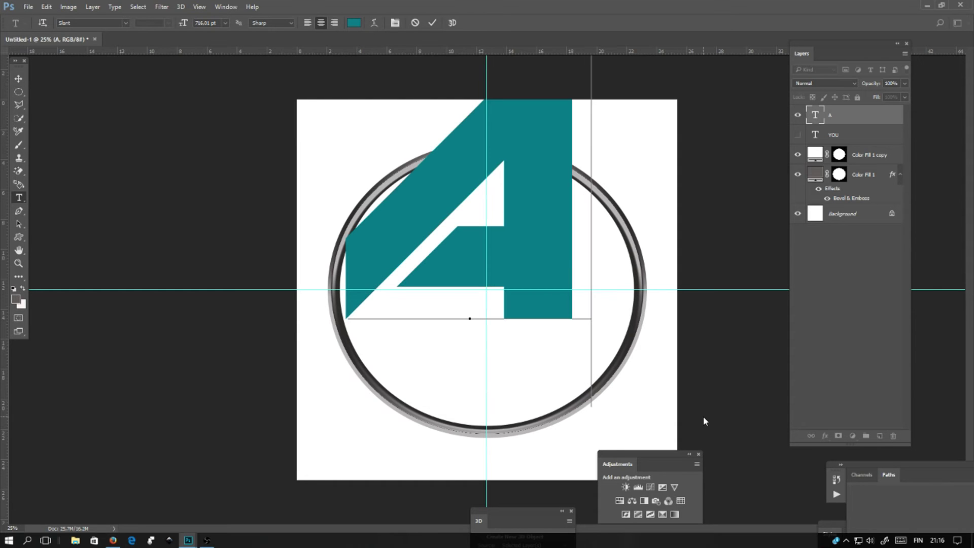
left_click_drag(615, 426, 607, 503)
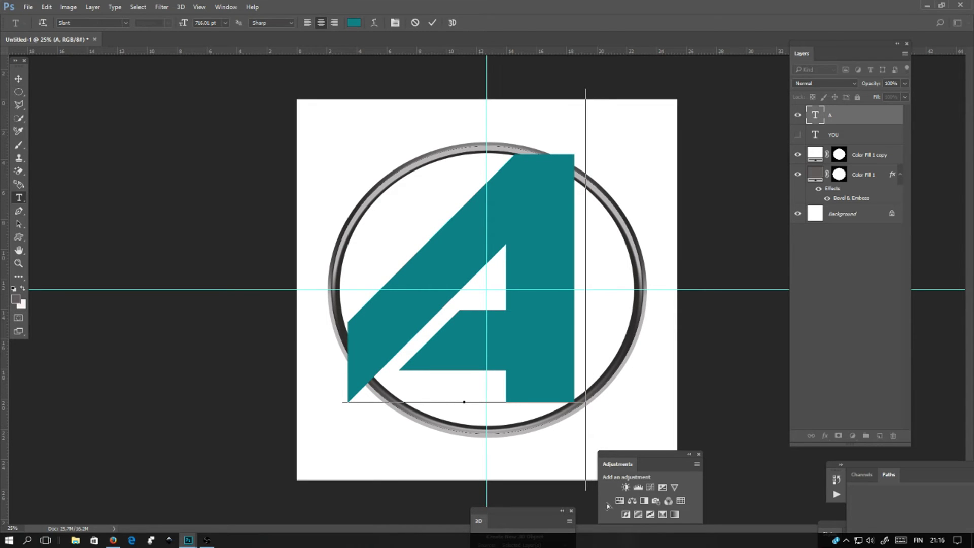
double_click(816, 117)
left_click_drag(193, 21, 208, 38)
left_click(551, 204)
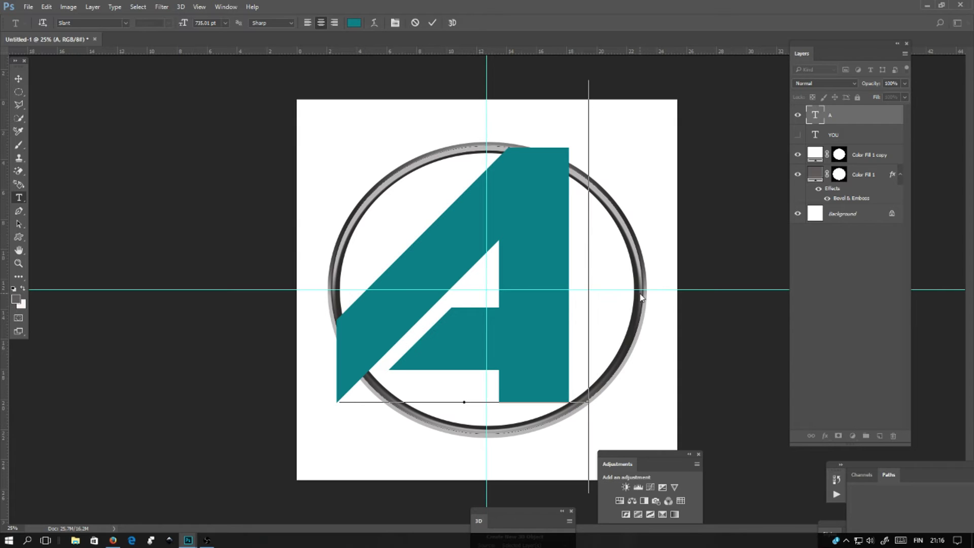
- Rasterize the A and delete everything outside the inner circle's selection
left_click(840, 157, "ctrl")
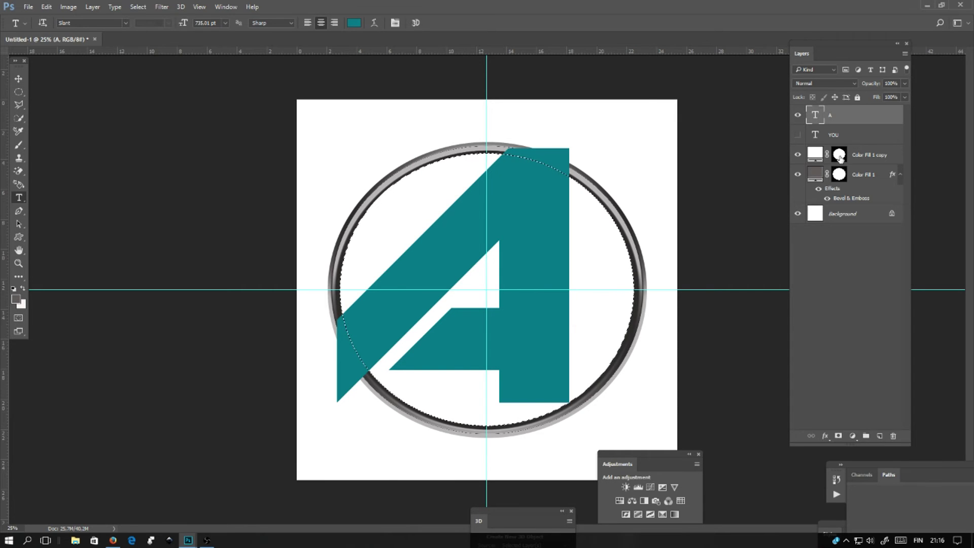
left_click(138, 7)
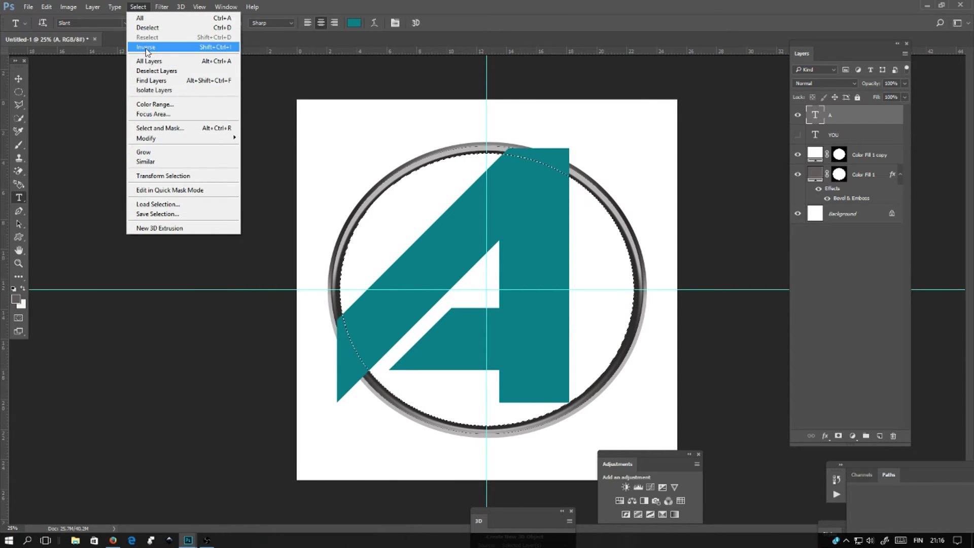
left_click(145, 48)
right_click(813, 136)
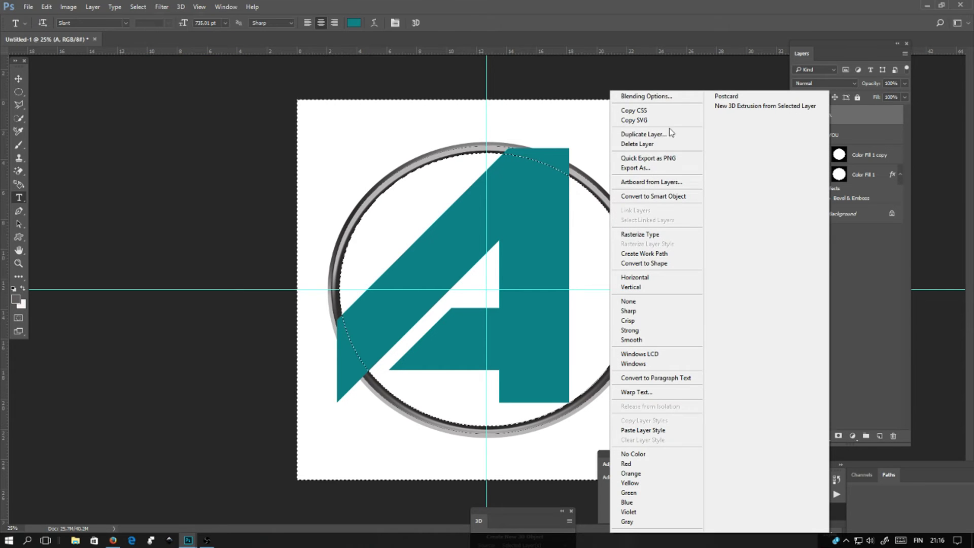
left_click(628, 230)
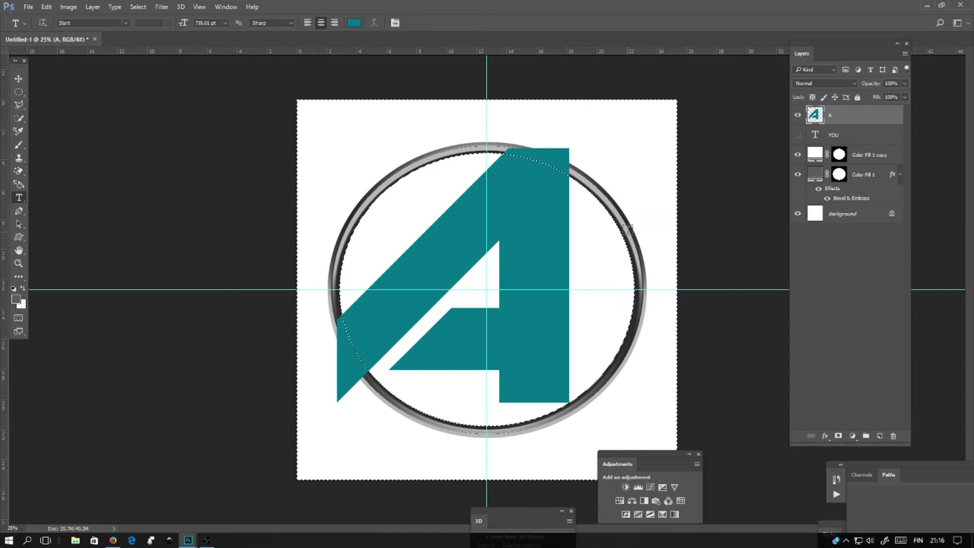
key("Delete")
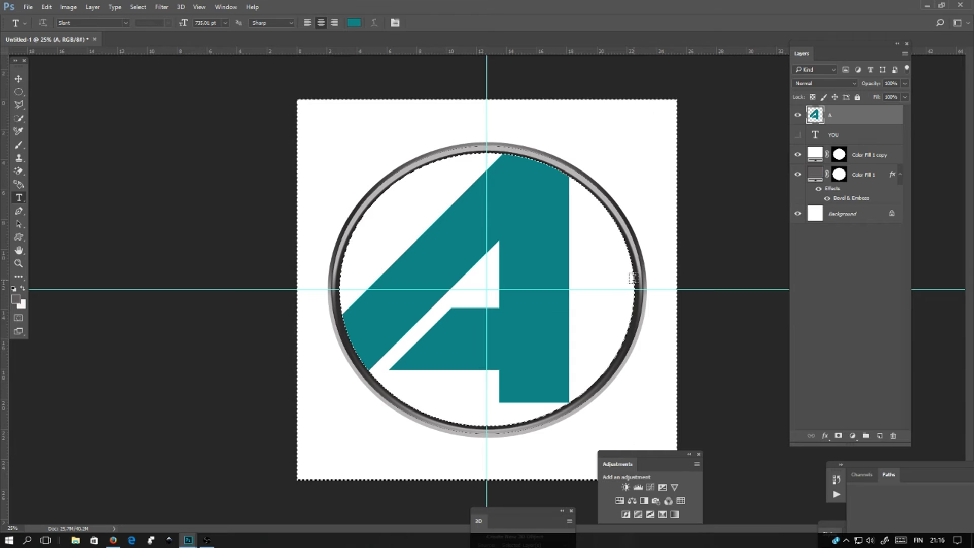
key("ctrl+d")
left_click(797, 175)
left_click(797, 175)
left_click(860, 178)
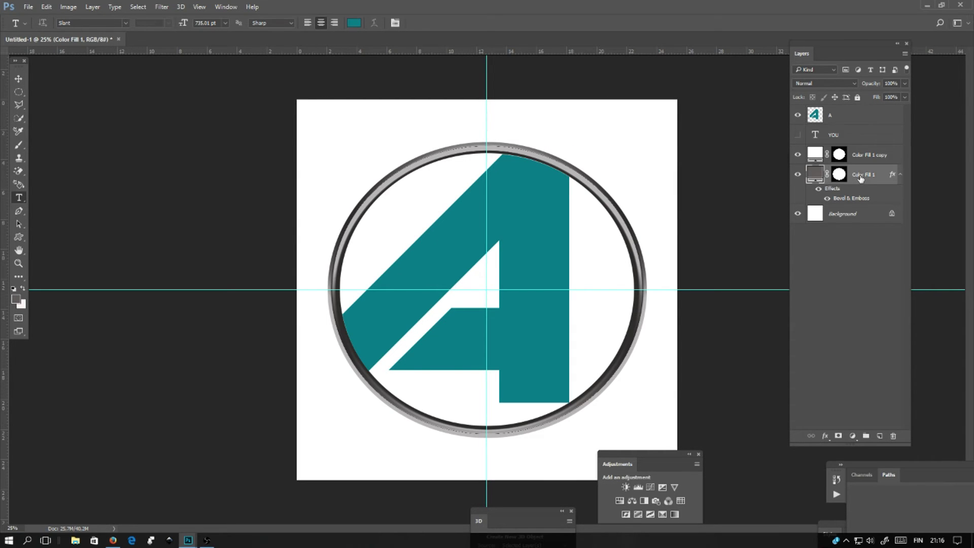
- Give layer A a dark Color Overlay plus a deeper Bevel & Emboss with Contour
left_click(839, 120)
right_click(835, 114)
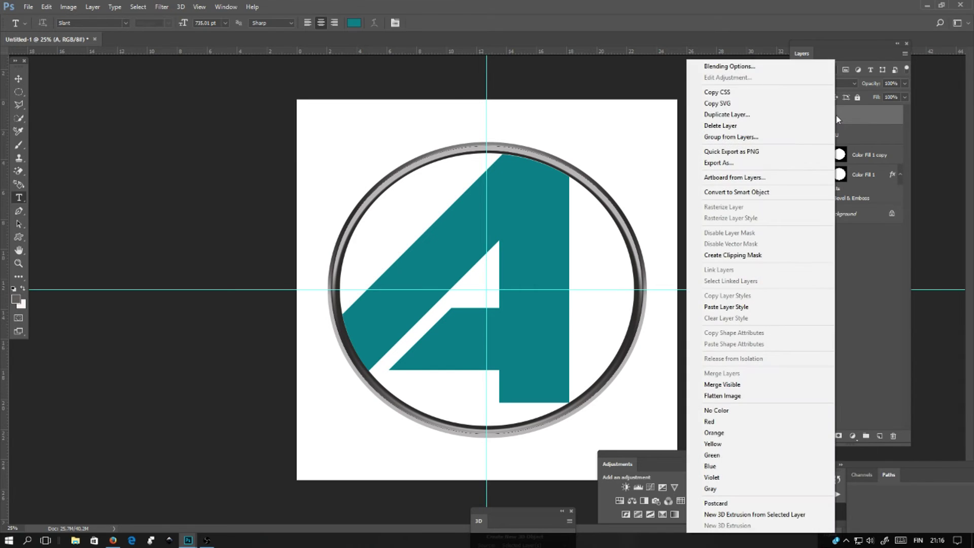
right_click(836, 114)
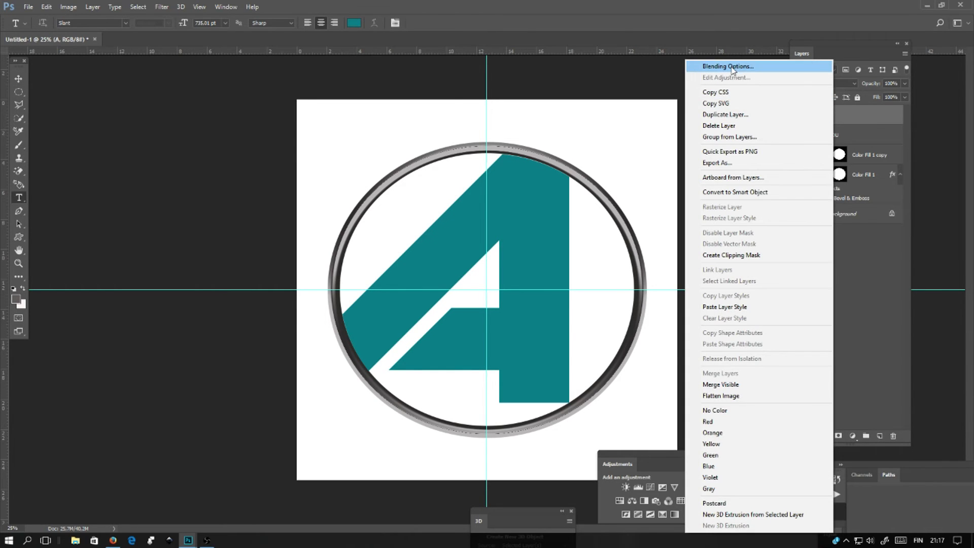
left_click(729, 66)
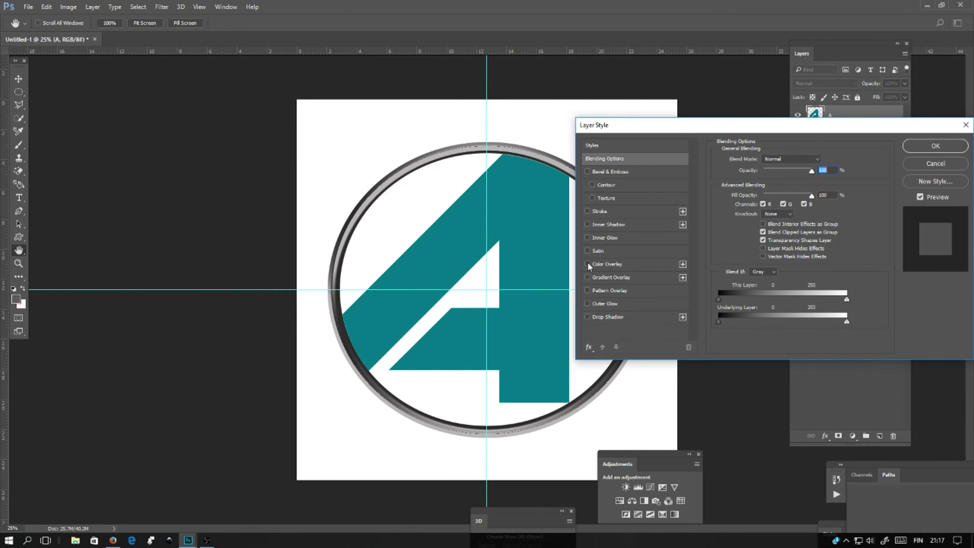
left_click(588, 264)
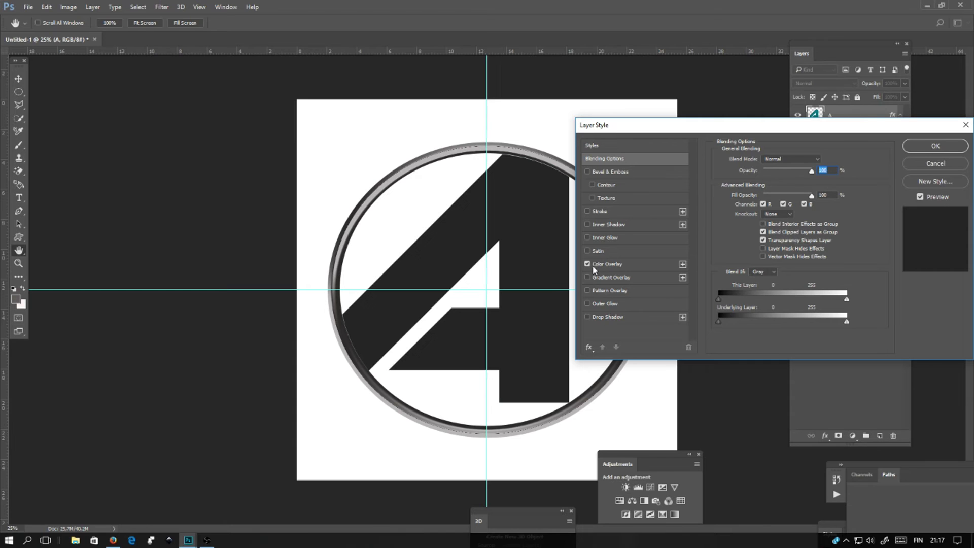
left_click(588, 264)
left_click(588, 171)
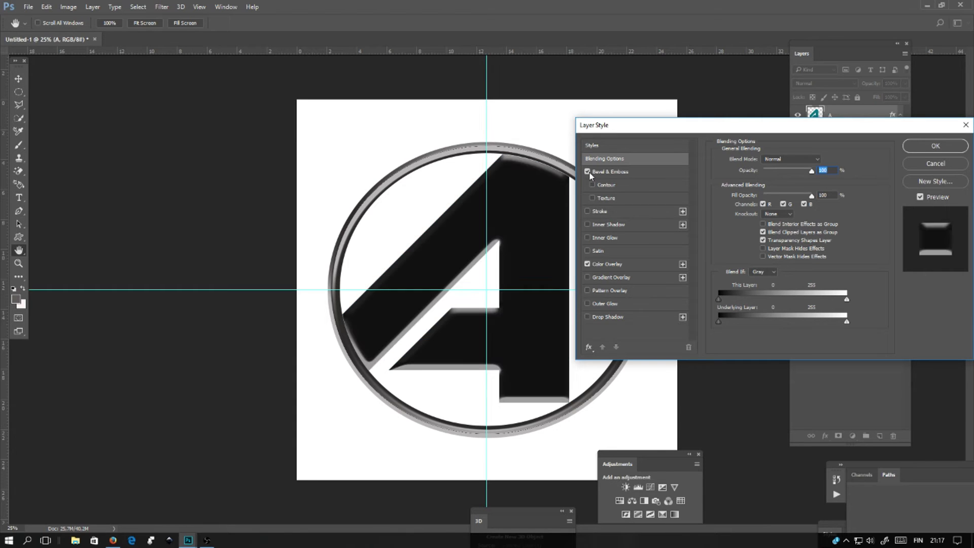
left_click(592, 184)
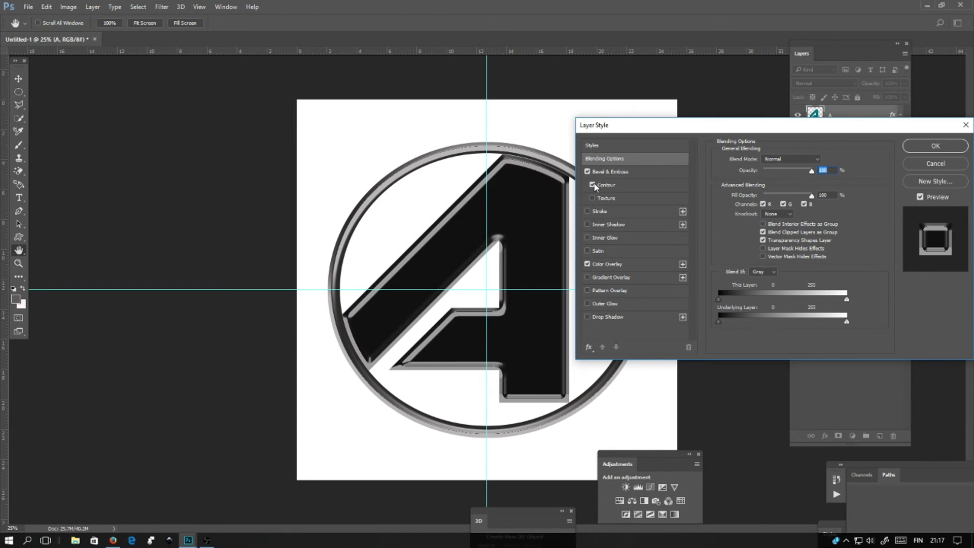
left_click(609, 172)
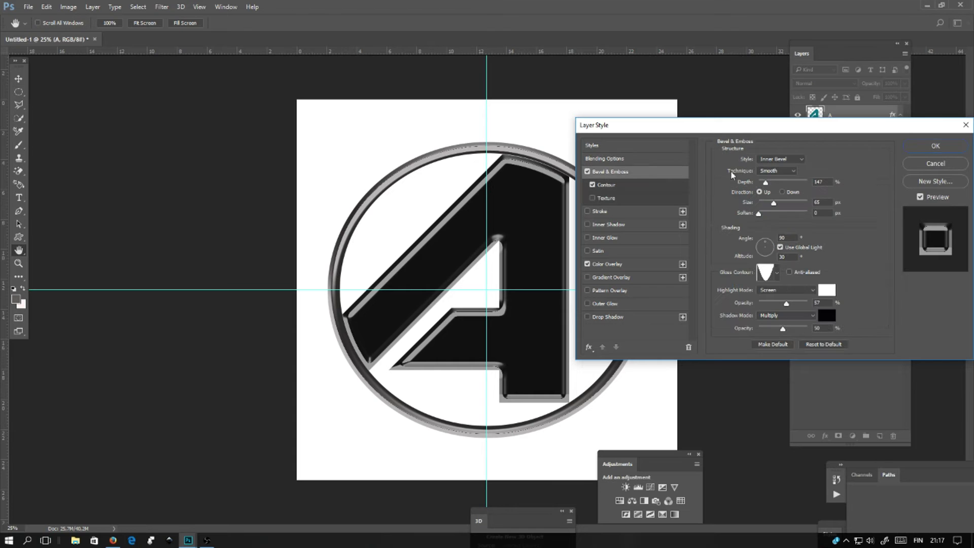
mouse_move(758, 186)
left_mouse_down()
mouse_move(775, 191)
mouse_move(763, 191)
left_mouse_up()
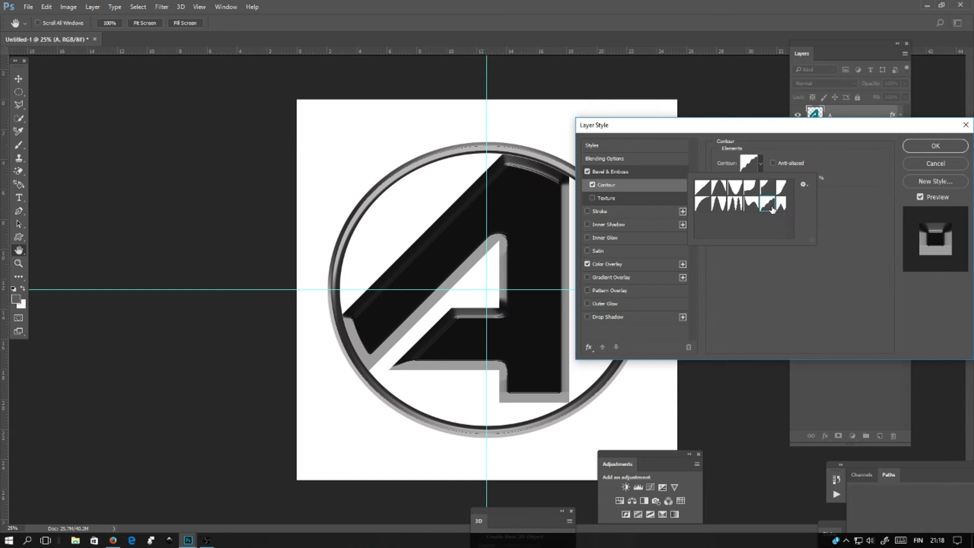
left_click(923, 146)
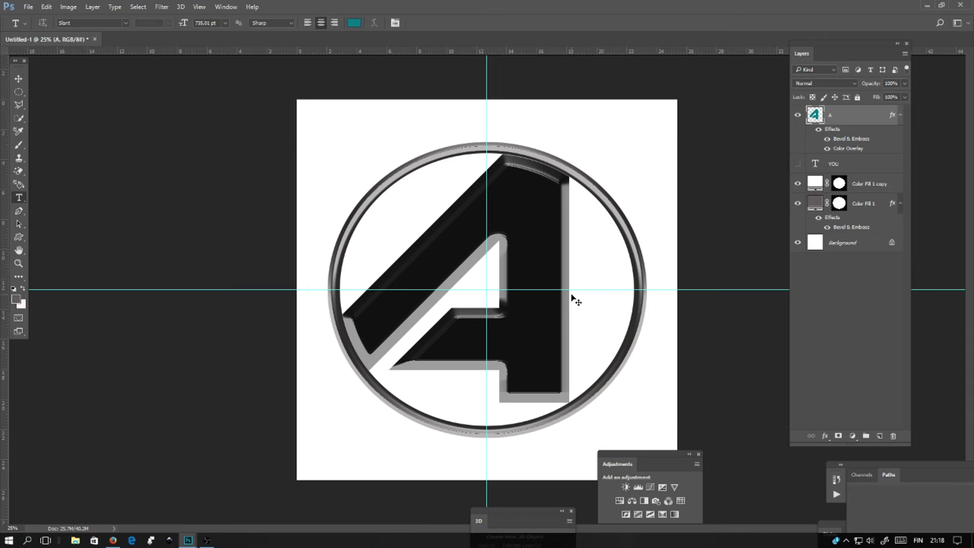
- Hide the guides and paste the whole steel texture into Untitled-1 as a new layer
key("ctrl+semicolon")
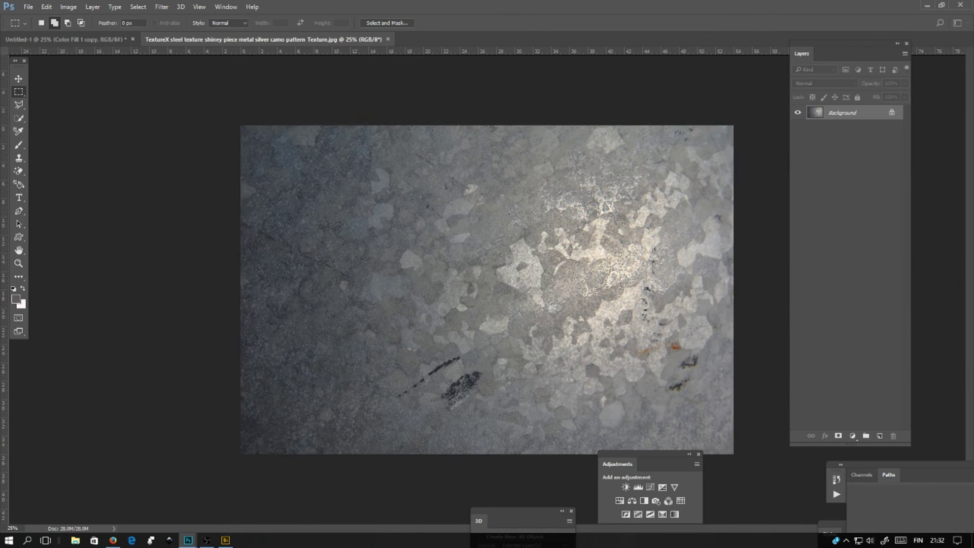
key("ctrl+a")
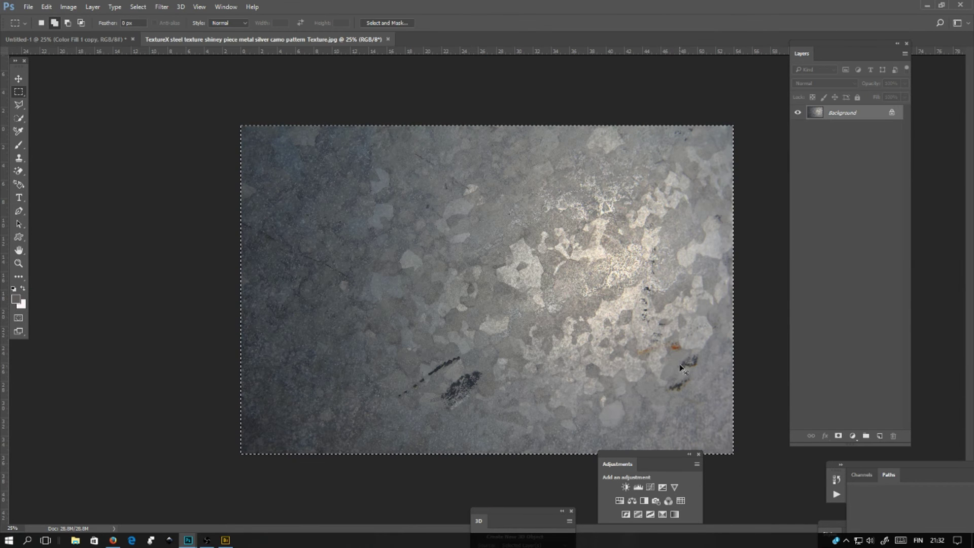
left_click(71, 39)
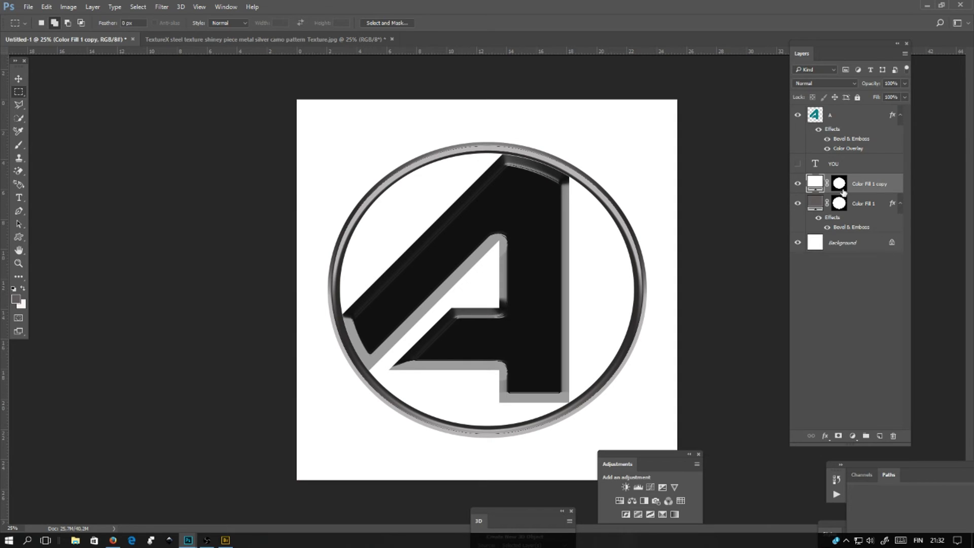
left_click(798, 184)
left_click(798, 184)
key("ctrl+v")
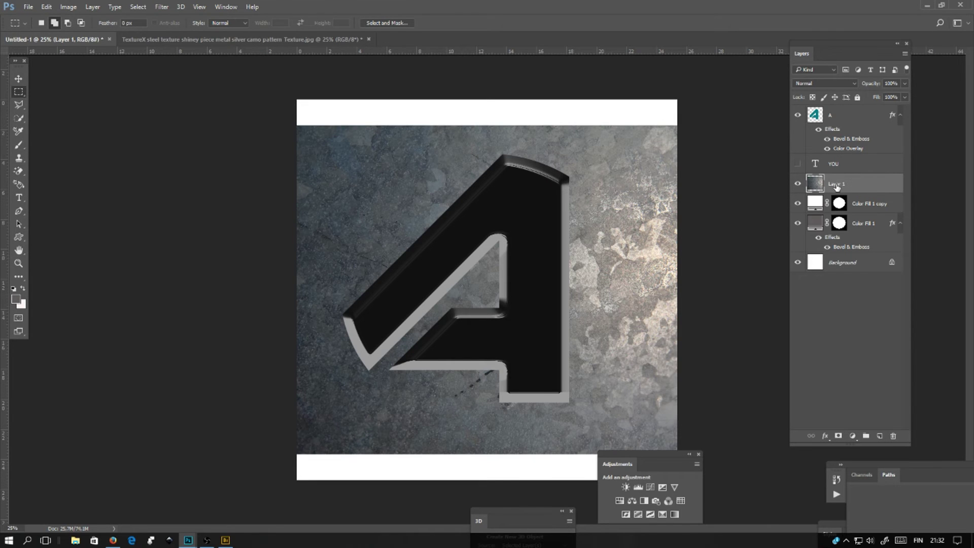
- Clip the texture layer to the circle and set its blend mode to Difference
right_click(836, 187)
left_click(741, 255)
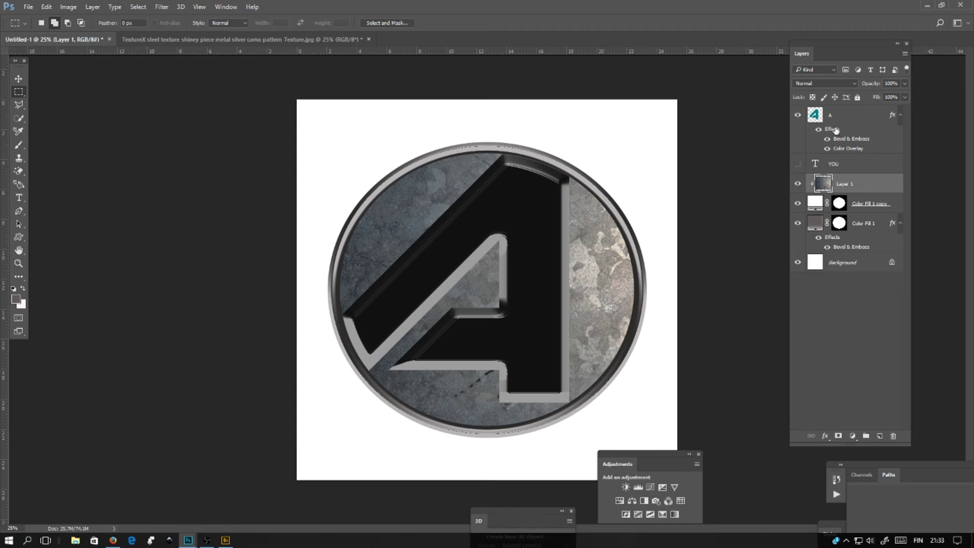
left_click(803, 83)
left_click(806, 282)
key("Up")
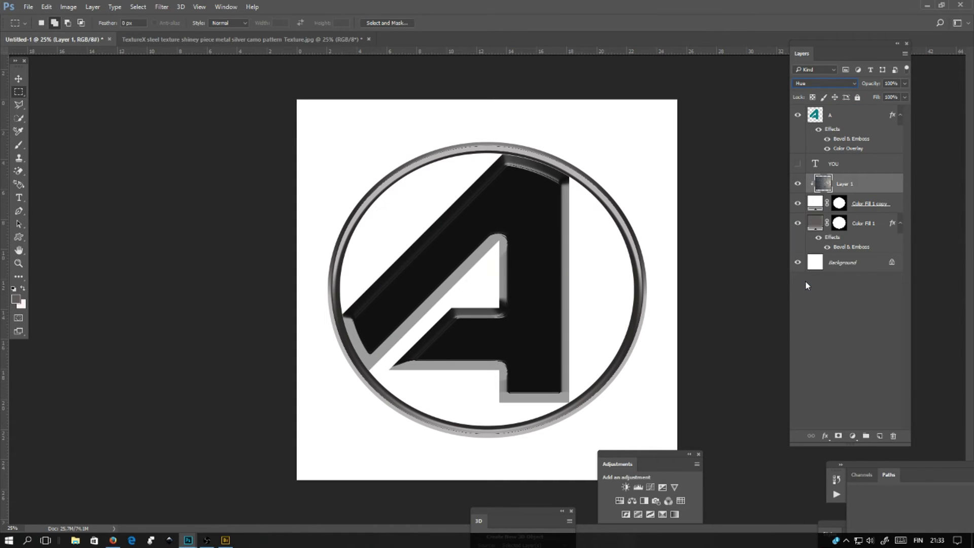
key("Up")
key("Up")
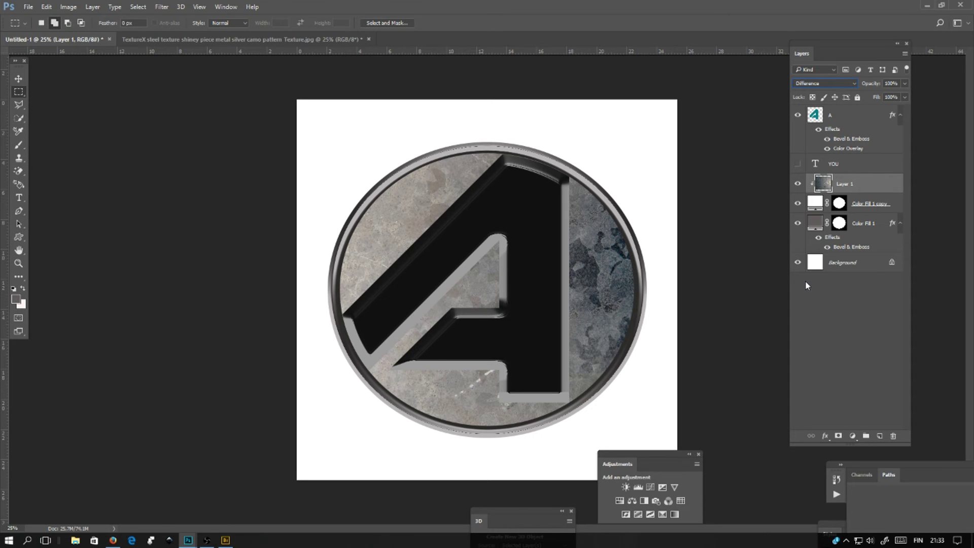
key("Up")
- Add a dark Color Overlay at 65% opacity to the texture layer
right_click(842, 188)
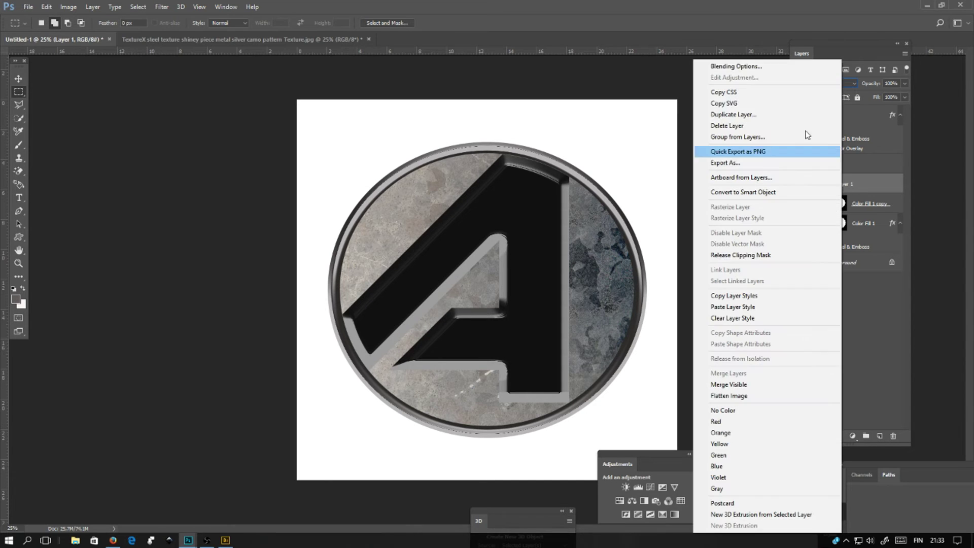
left_click(728, 63)
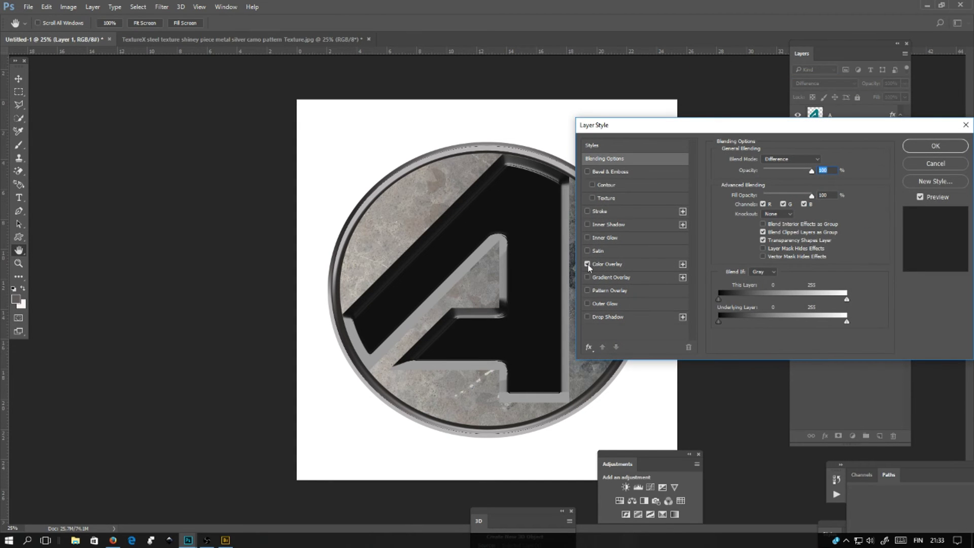
left_click(604, 264)
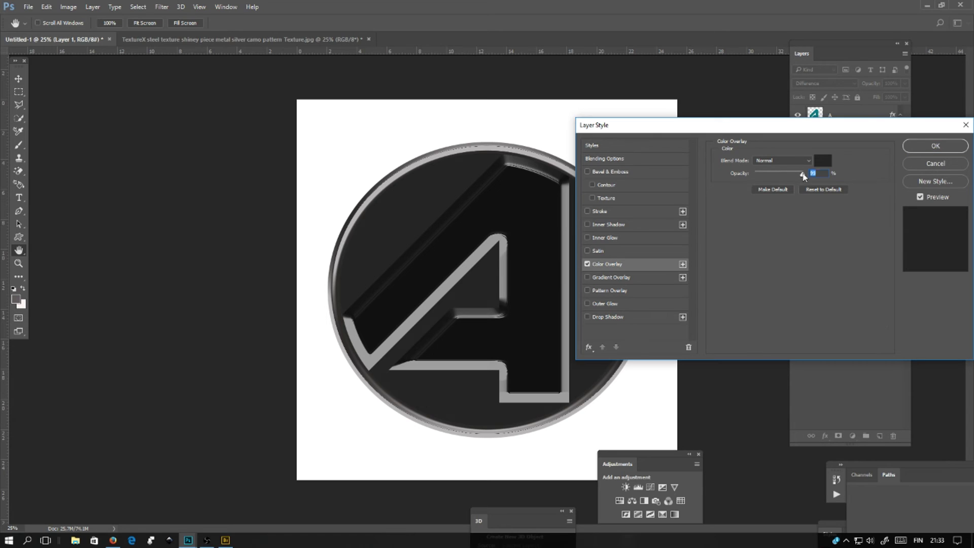
left_click_drag(802, 173, 795, 174)
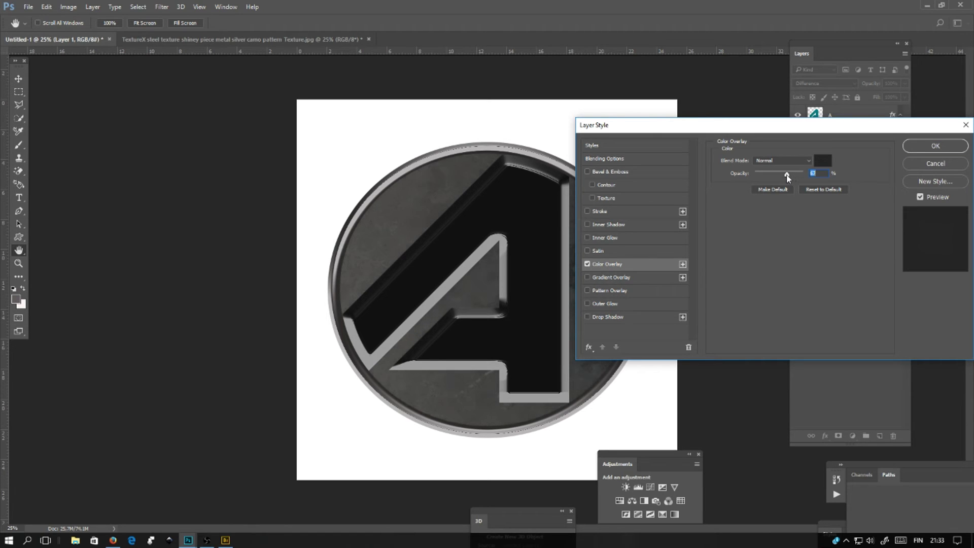
left_click_drag(787, 176, 786, 177)
- Add a linear Gradient Overlay to the texture and raise its opacity to 40%
left_click(587, 277)
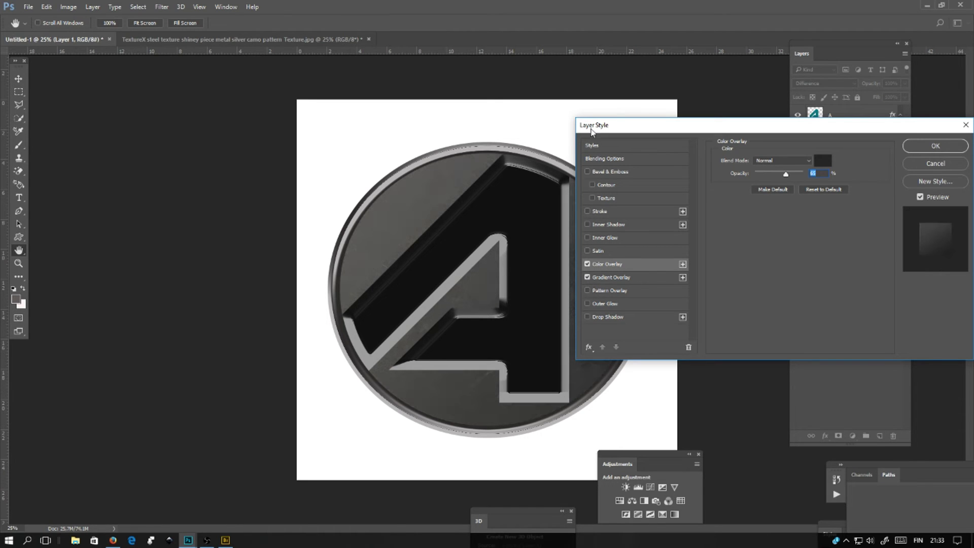
left_click_drag(592, 131, 685, 126)
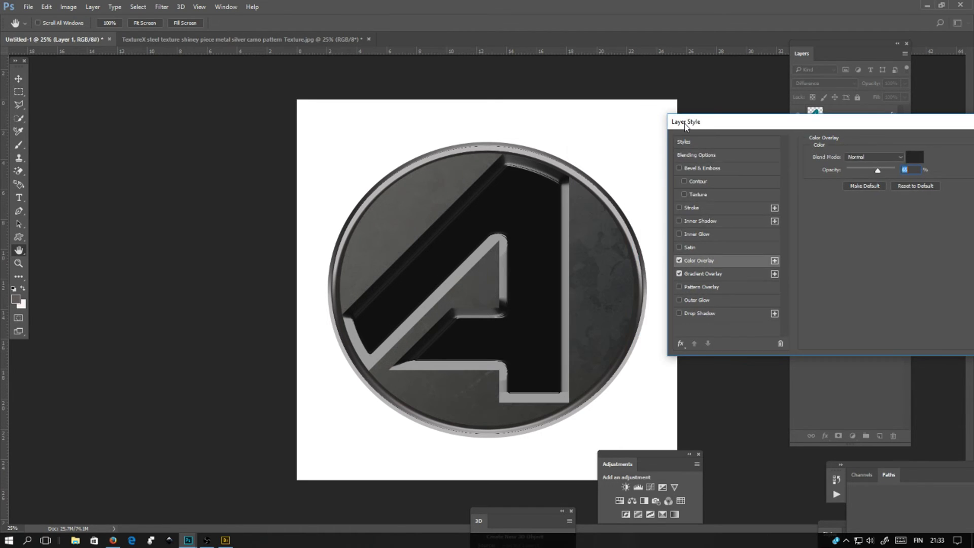
left_click(703, 274)
mouse_move(874, 170)
left_mouse_down()
mouse_move(846, 170)
mouse_move(885, 175)
mouse_move(876, 176)
left_mouse_up()
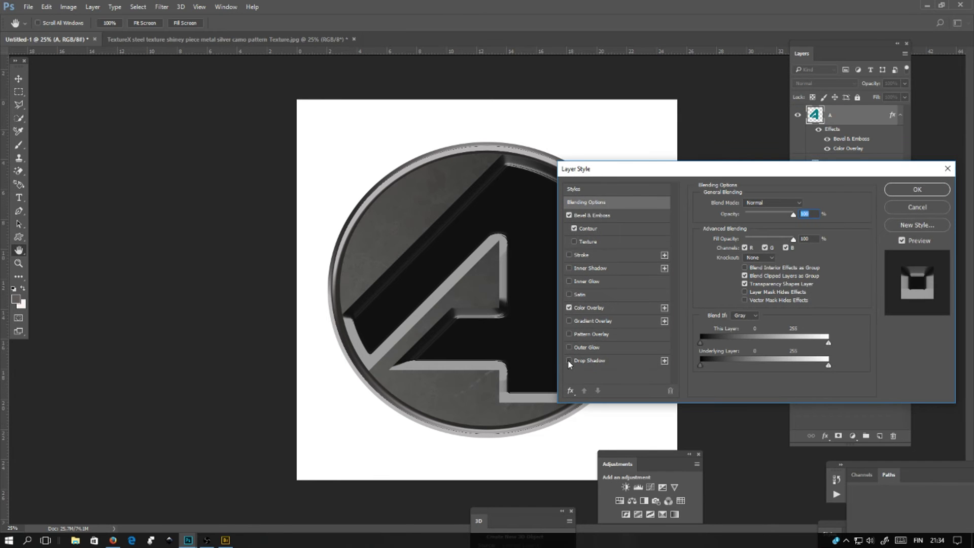
- Add a Drop Shadow to the letter A with 100 px distance, 50% opacity and 68 px size
left_click(569, 360)
left_click(591, 361)
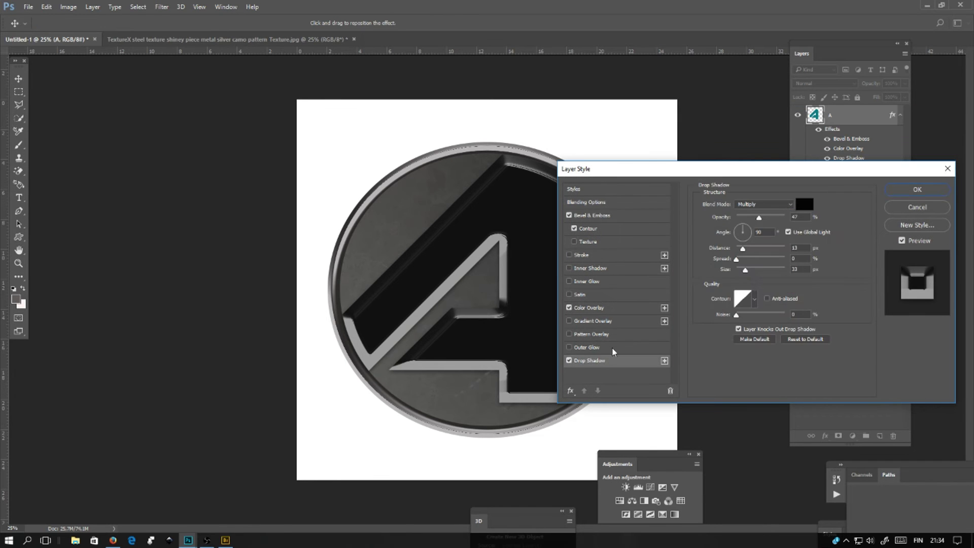
left_click_drag(594, 174, 709, 146)
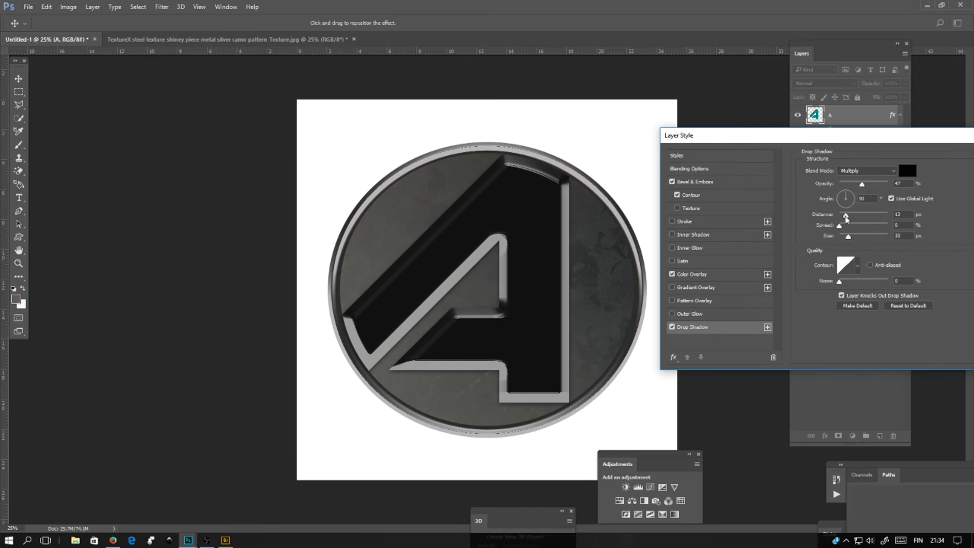
left_click_drag(846, 219, 853, 217)
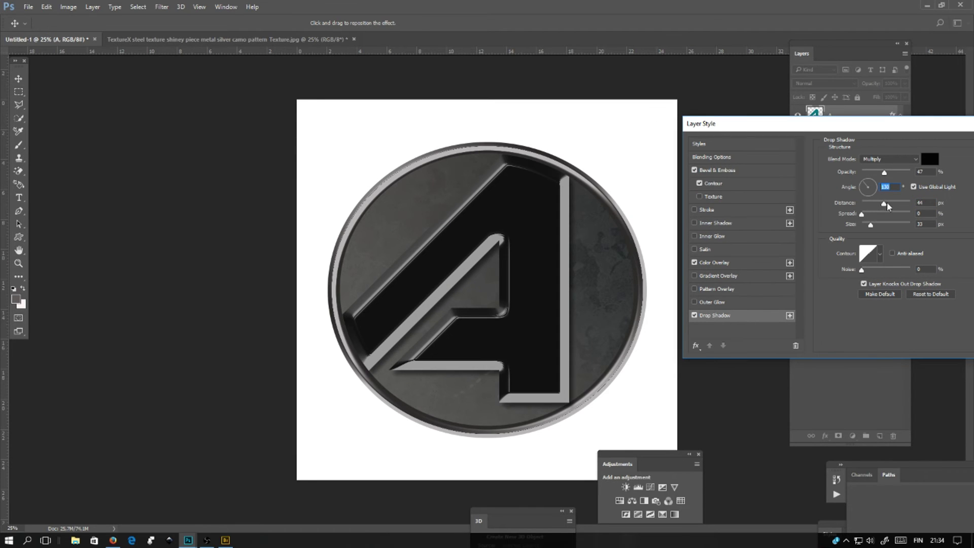
left_click_drag(883, 204, 893, 214)
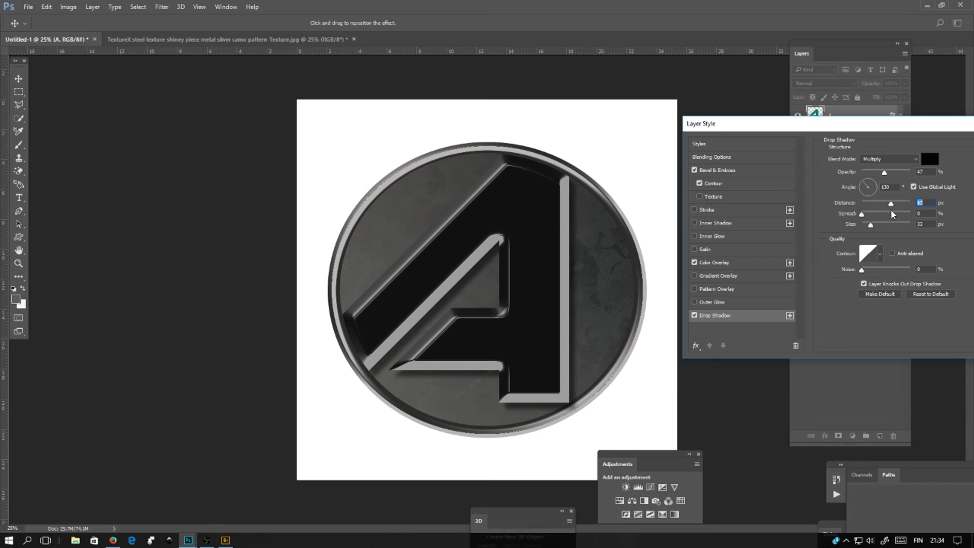
left_click_drag(885, 173, 887, 173)
left_click_drag(867, 228, 879, 231)
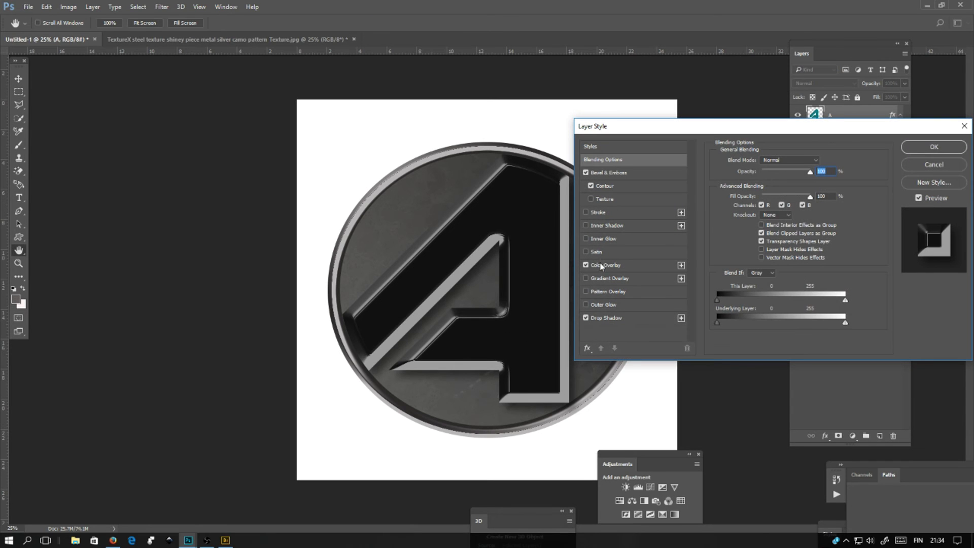
- Give the letter A a mid-grey #7e7c7c Color Overlay
left_click(601, 266)
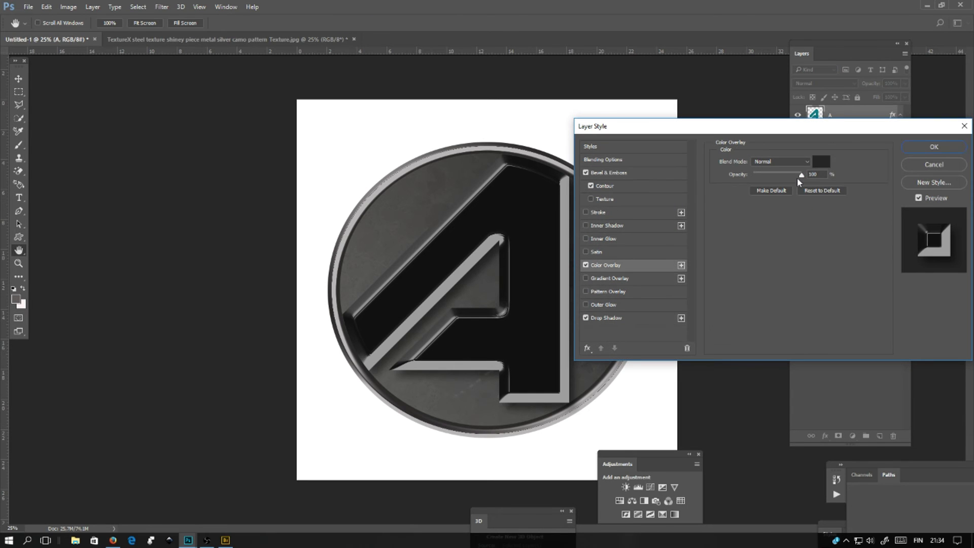
left_click_drag(802, 178, 868, 177)
left_click(818, 163)
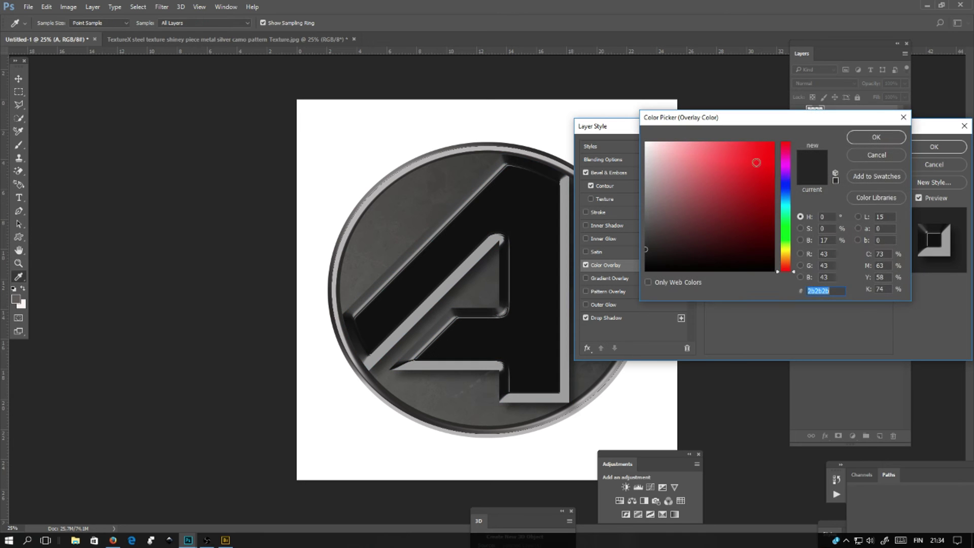
left_click(748, 183)
mouse_move(707, 178)
left_mouse_down()
mouse_move(660, 225)
mouse_move(662, 246)
mouse_move(647, 207)
left_mouse_up()
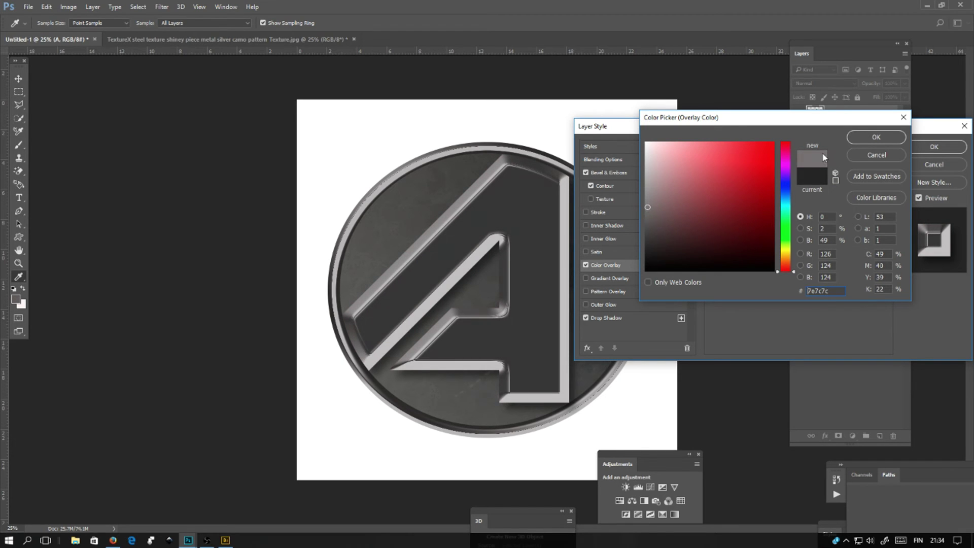
left_click(871, 136)
- Apply the layer effects to the letter A and zoom in on the top of the badge
left_click(918, 150)
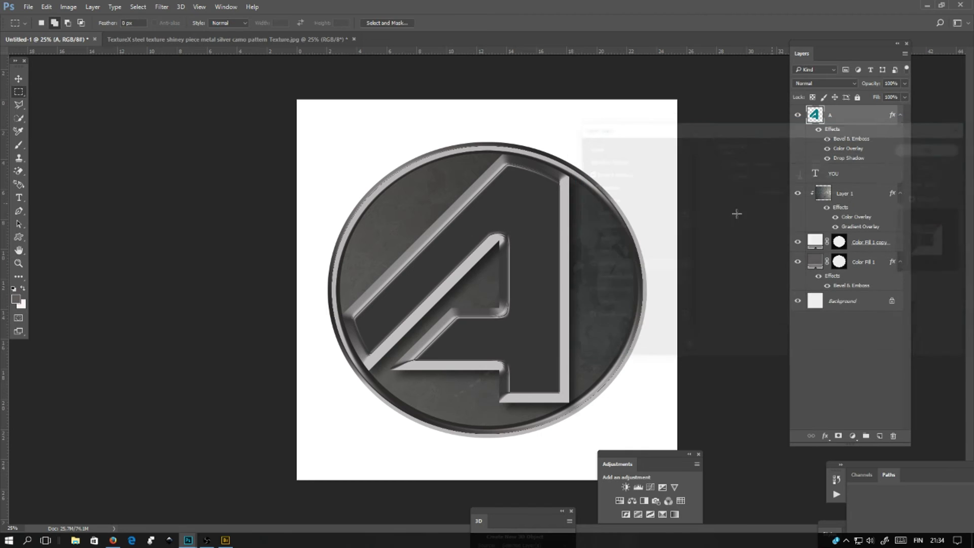
key("ctrl+plus")
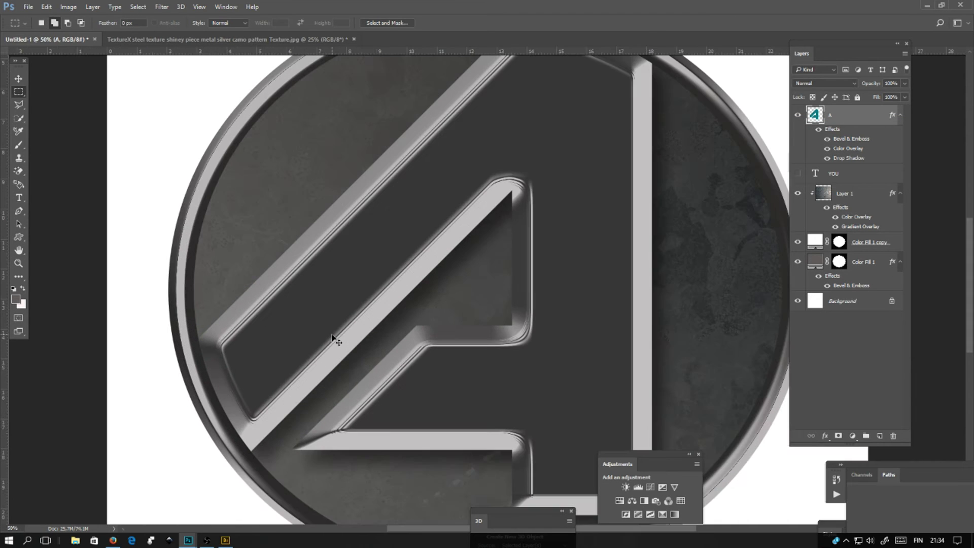
key("ctrl+plus")
key("p")
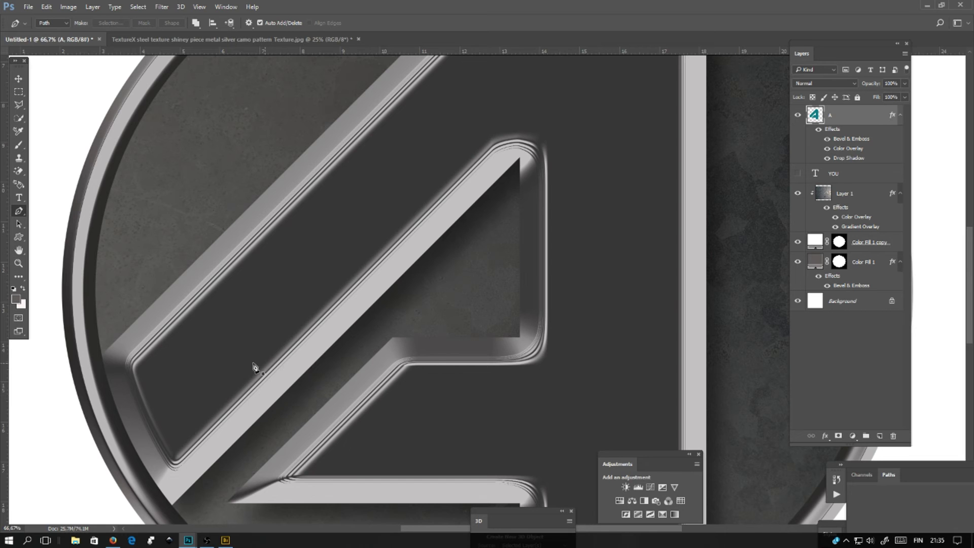
left_click_drag(184, 339, 321, 487)
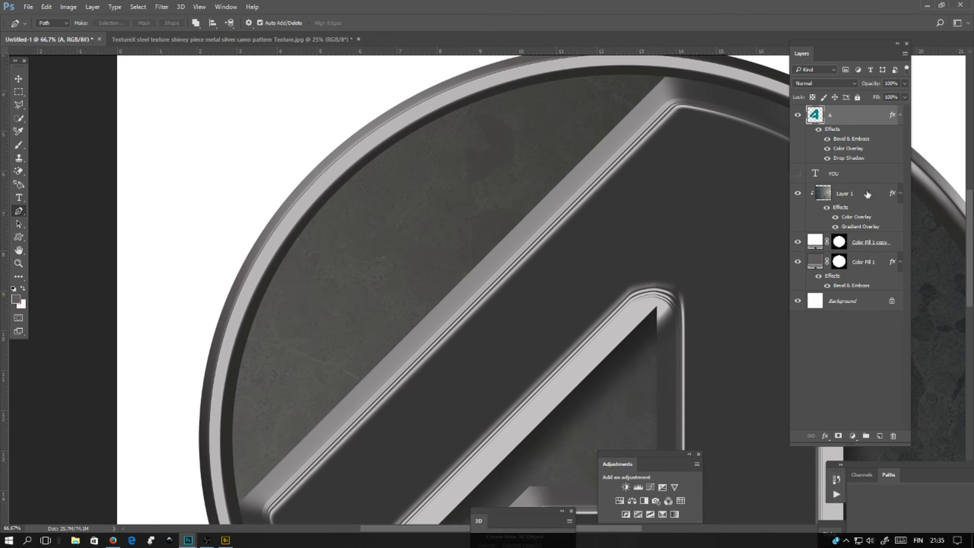
- Create an empty Layer 2 and set its blend mode to Screen
left_click(880, 436)
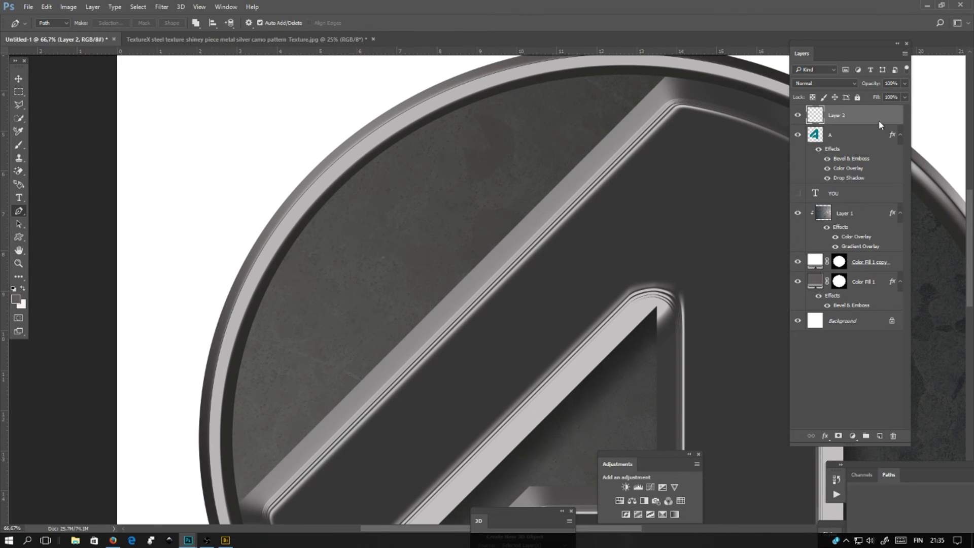
left_click(811, 83)
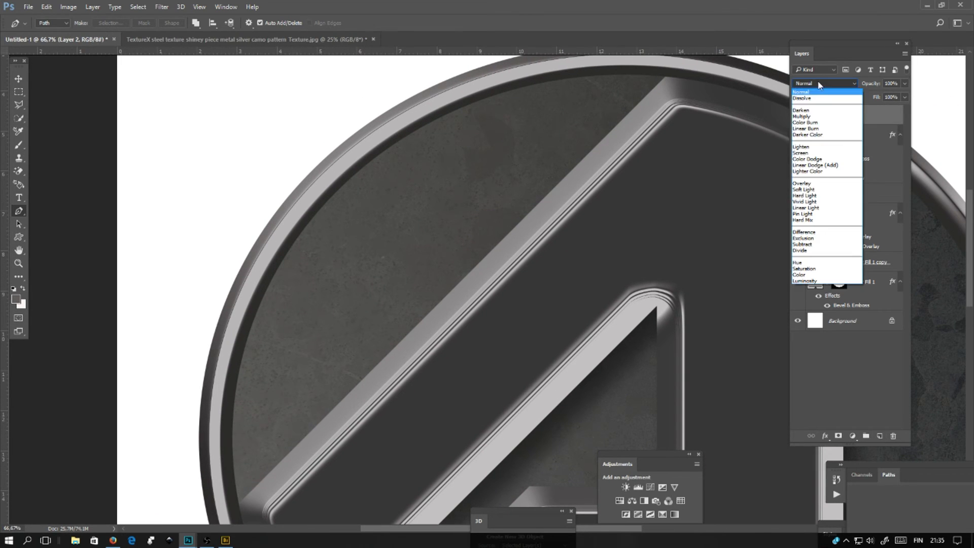
left_click(807, 152)
scroll(327, 350, "down", 3)
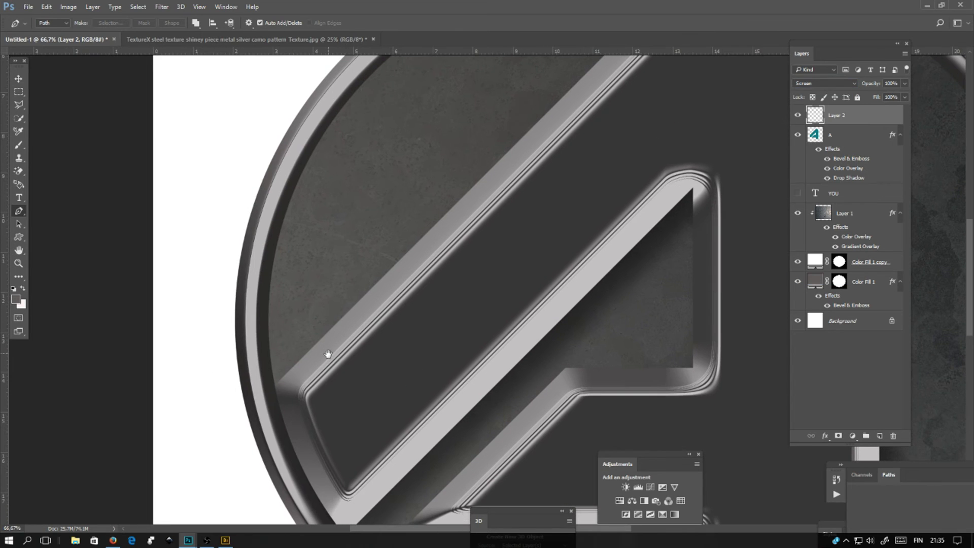
- Start a Pen path at the A's lower-left edge, adding points at its top and top-right corners
left_click(302, 403)
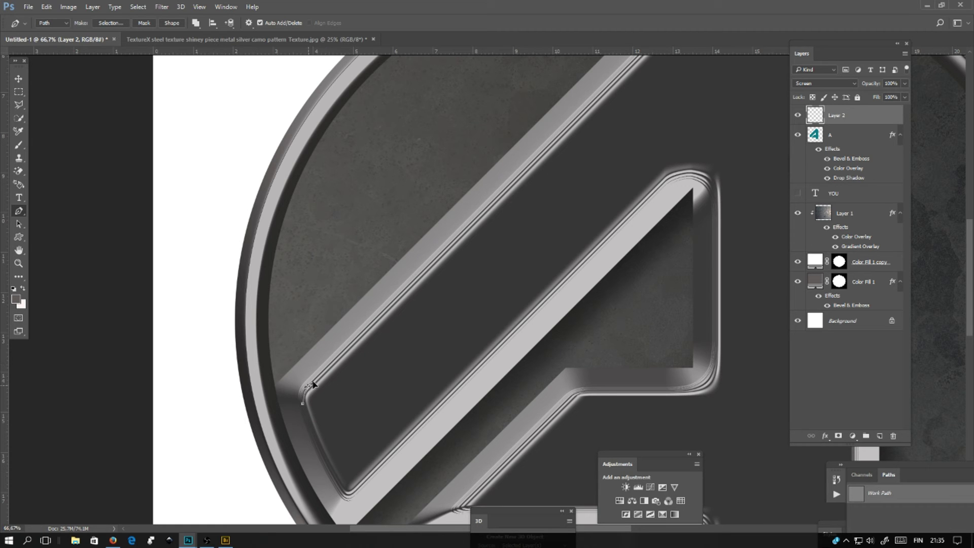
left_click_drag(470, 226, 494, 345)
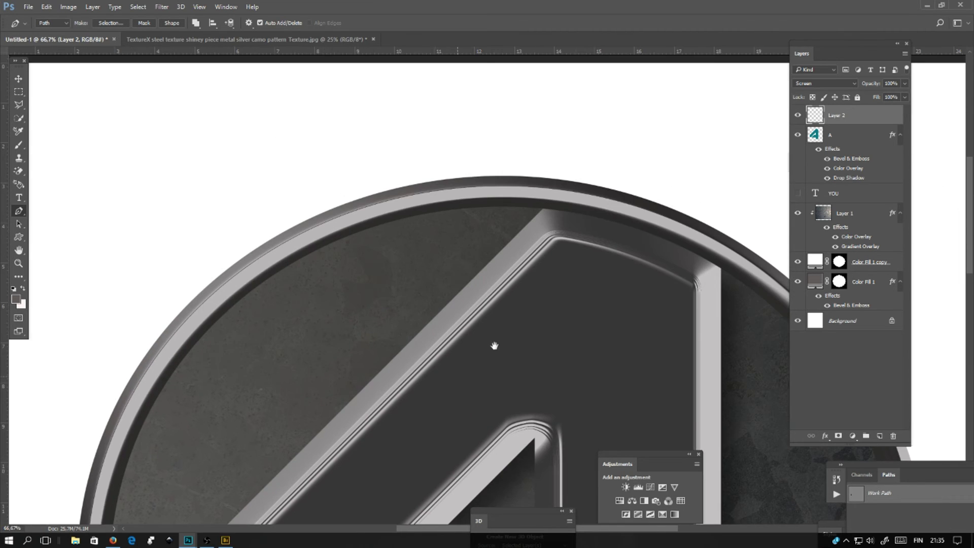
left_click(552, 236)
mouse_move(690, 276)
left_mouse_down()
mouse_move(714, 308)
mouse_move(762, 331)
mouse_move(695, 289)
left_mouse_up()
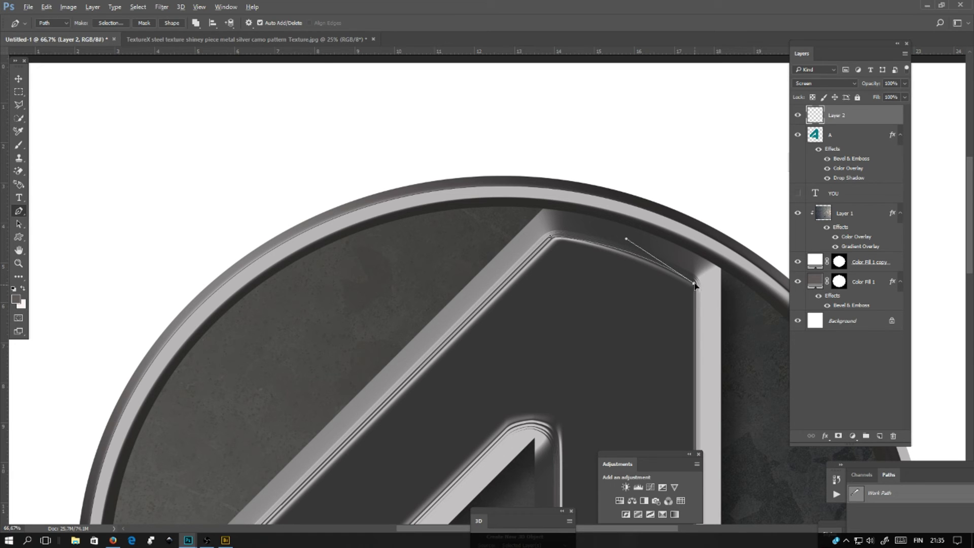
left_click(718, 268)
- Curve the path back along the rim and down the letter's upper-left edge
left_click_drag(545, 209, 480, 214)
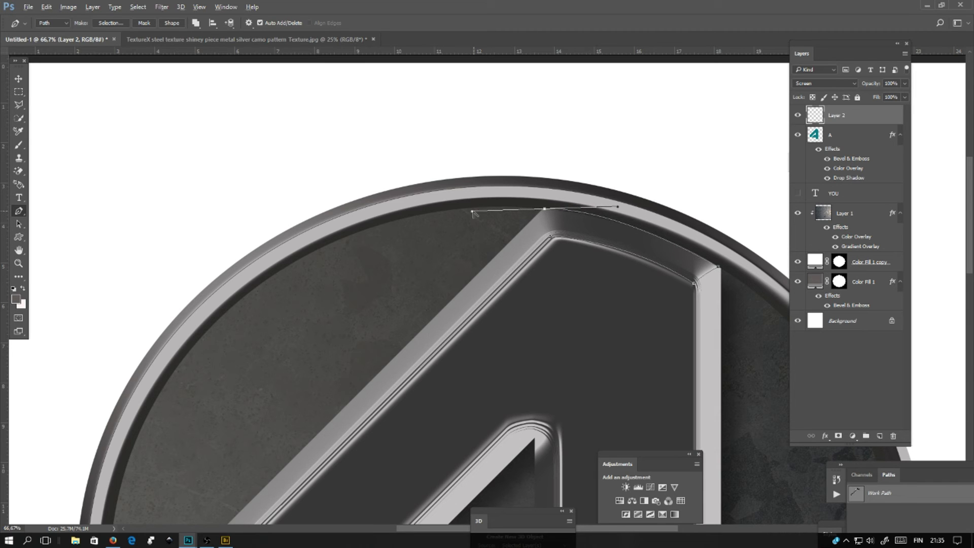
left_click_drag(454, 296, 392, 359)
scroll(368, 393, "down", 5)
scroll(368, 394, "left", 2)
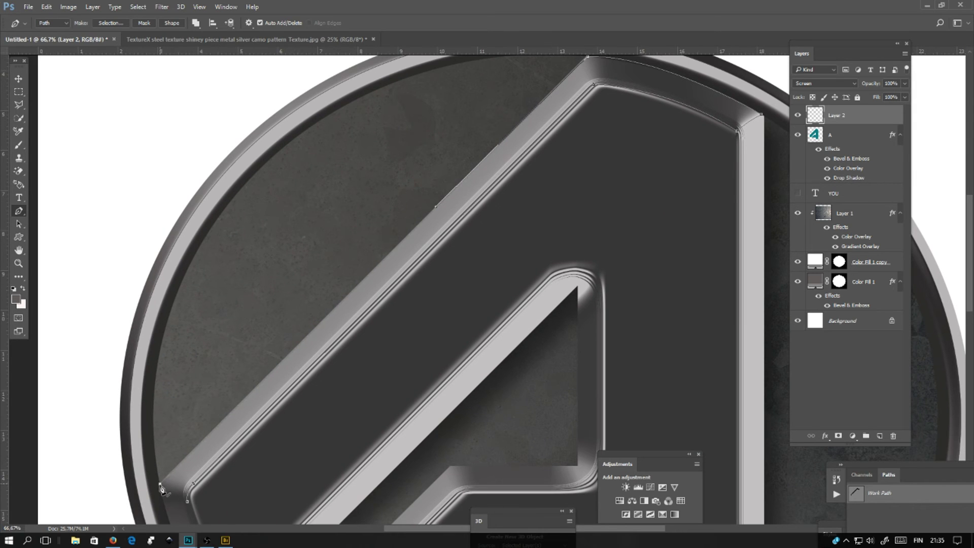
left_click_drag(160, 488, 146, 366)
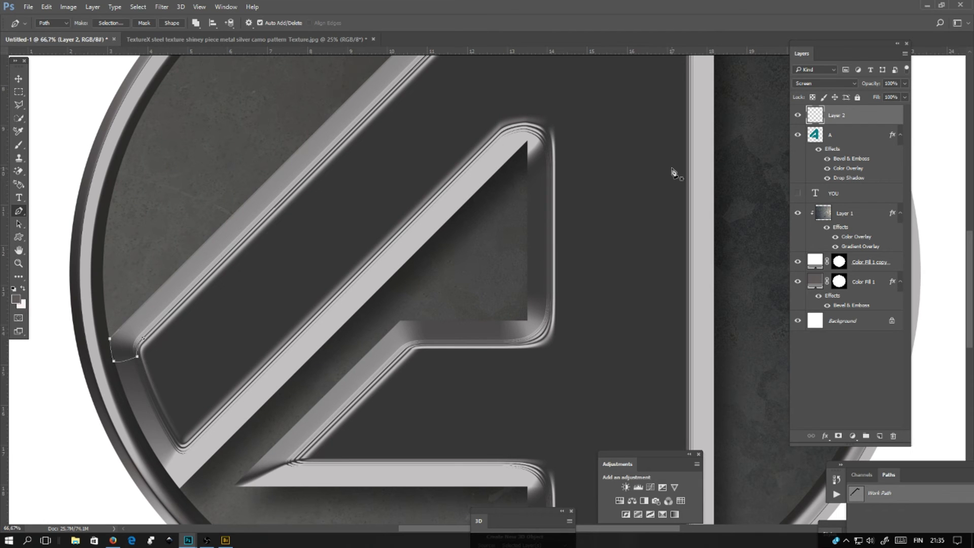
scroll(508, 332, "up", 5)
scroll(525, 331, "up", 1)
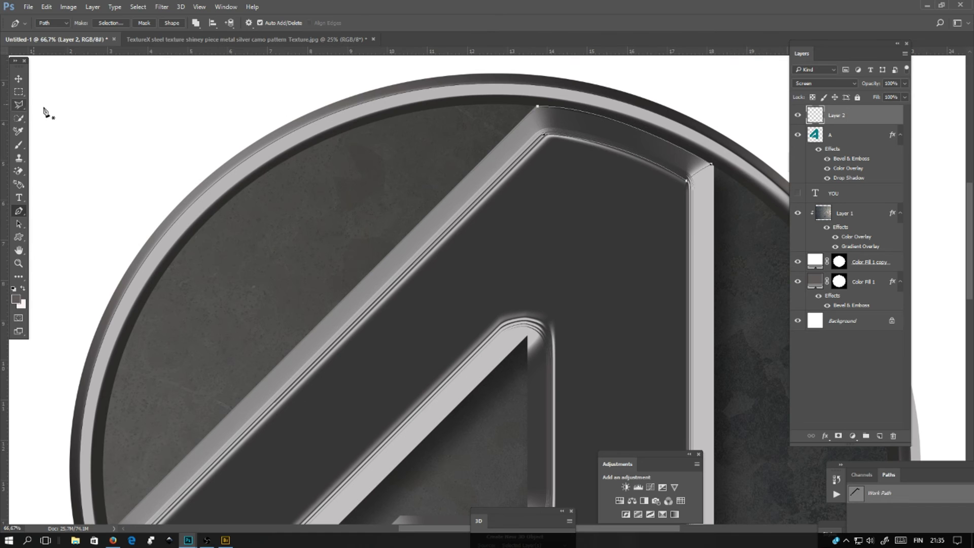
right_click(545, 118)
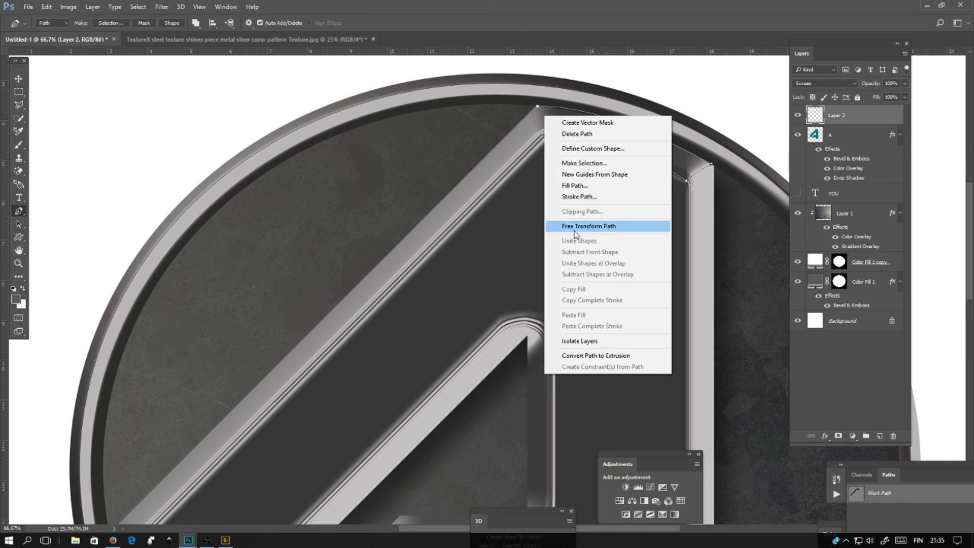
- Turn the work path into a 0 px feathered selection and set the foreground colour to red
left_click(583, 163)
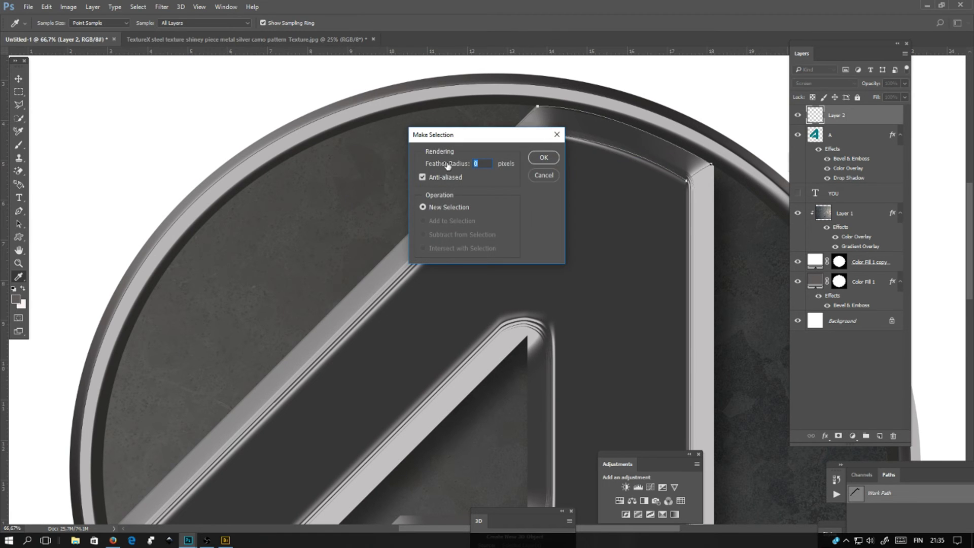
left_click(556, 158)
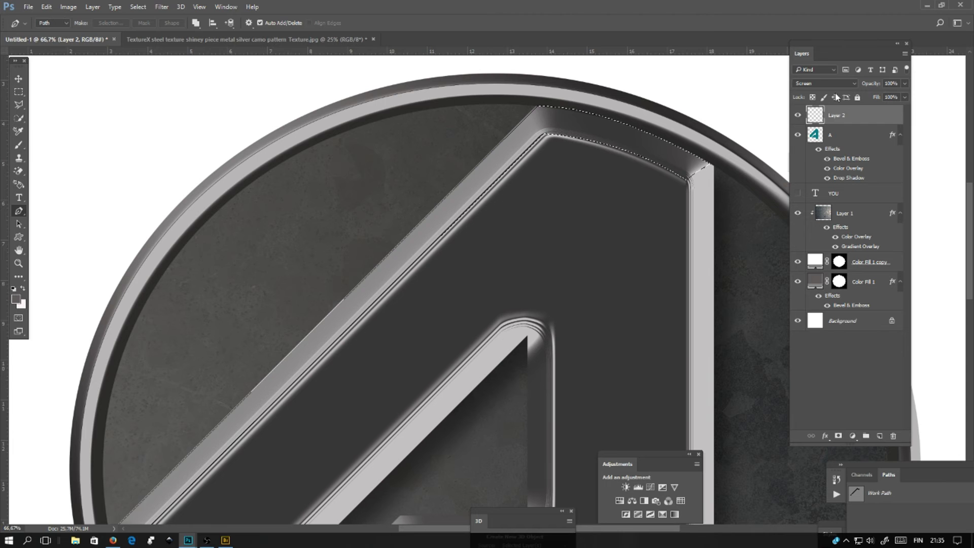
left_click(16, 299)
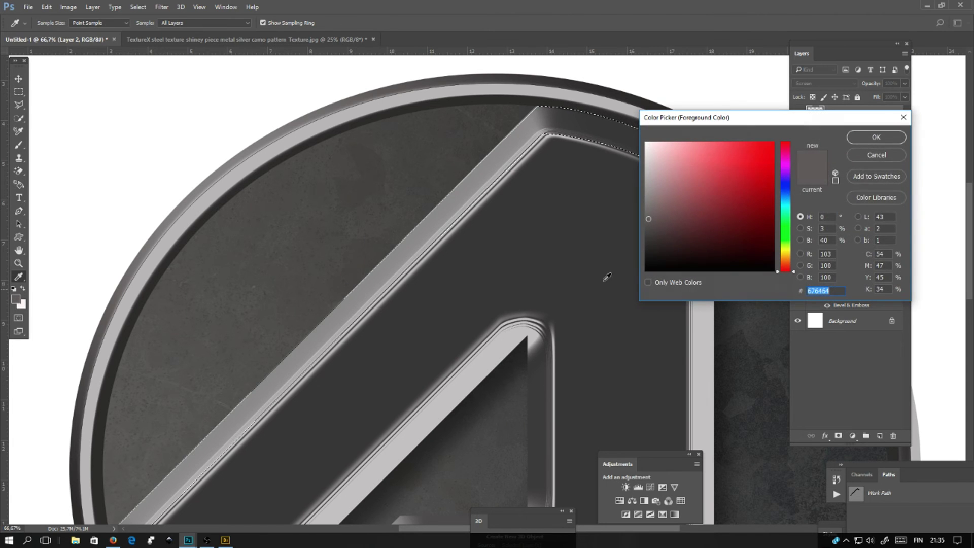
left_click(756, 160)
left_click(877, 137)
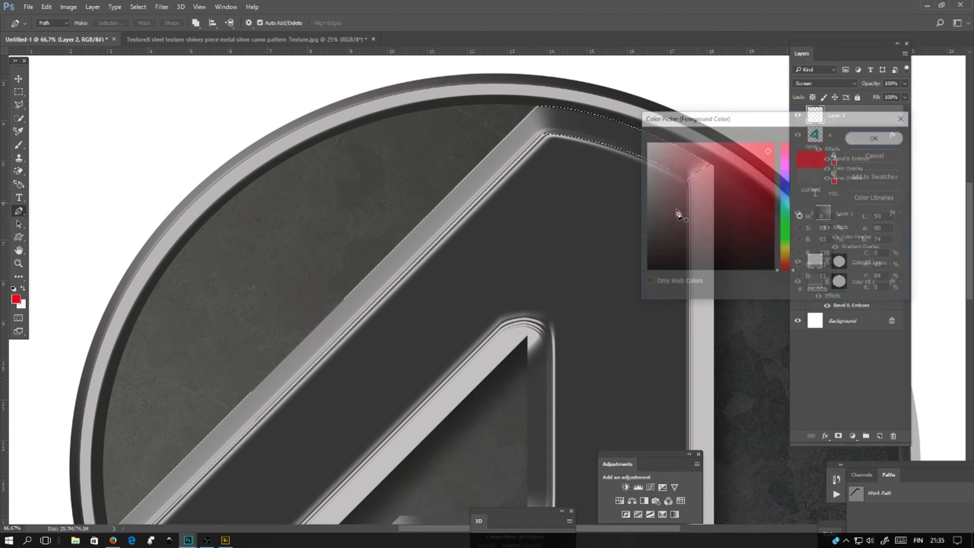
- Paint red with a soft brush along the A's diagonal and top edge, then deselect
key("p")
key("ctrl+minus")
key("ctrl+minus")
key("b")
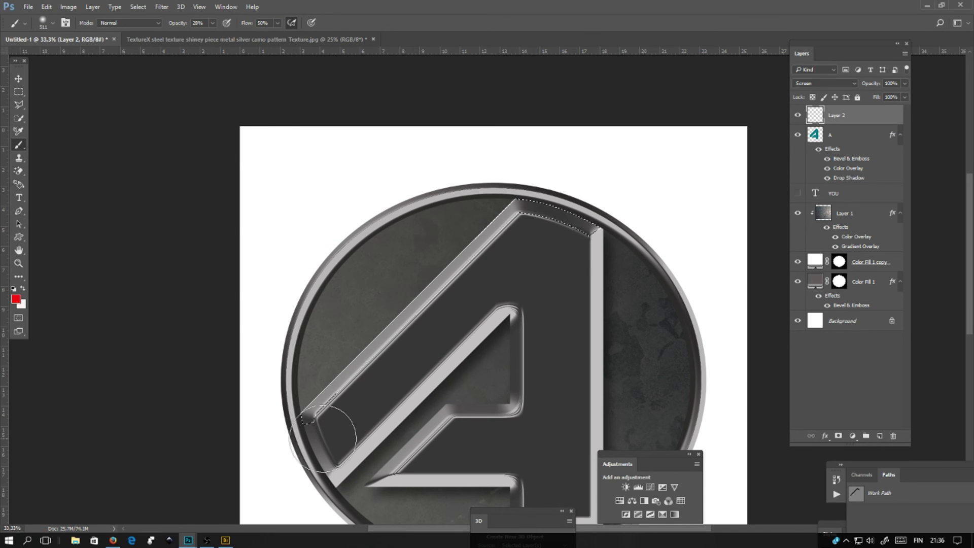
left_click(328, 415)
mouse_move(327, 415)
left_mouse_down()
mouse_move(497, 251)
mouse_move(595, 231)
mouse_move(633, 282)
mouse_move(624, 249)
mouse_move(581, 225)
mouse_move(622, 248)
mouse_move(534, 244)
mouse_move(565, 262)
mouse_move(571, 244)
mouse_move(515, 293)
mouse_move(553, 231)
mouse_move(517, 318)
mouse_move(540, 244)
mouse_move(522, 237)
mouse_move(418, 338)
mouse_move(505, 237)
mouse_move(306, 476)
mouse_move(433, 314)
mouse_move(389, 356)
mouse_move(489, 286)
mouse_move(479, 263)
mouse_move(365, 407)
mouse_move(511, 267)
mouse_move(383, 389)
mouse_move(459, 339)
mouse_move(344, 440)
mouse_move(319, 397)
left_mouse_up()
key("ctrl+d")
key("ctrl+minus")
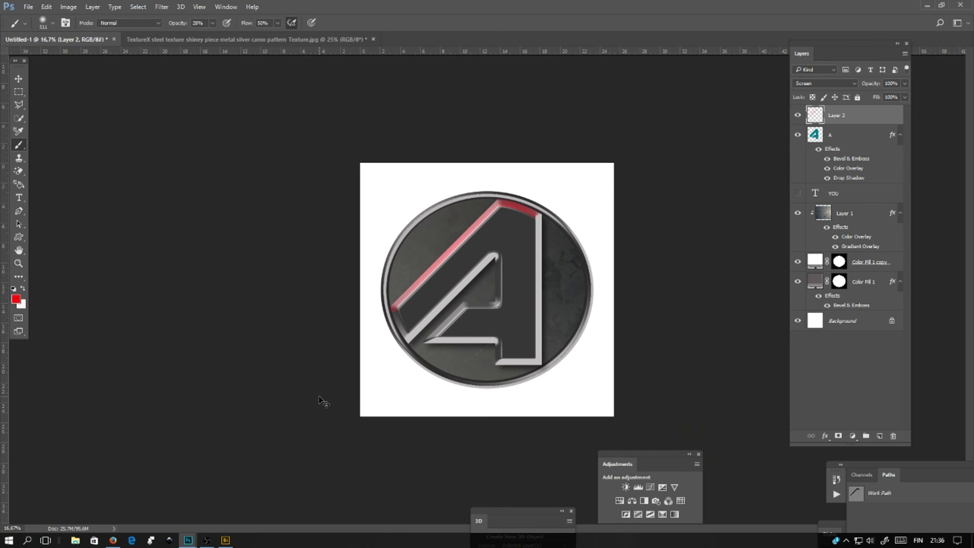
key("ctrl+plus")
- Add a mask to Layer 2 and trace a Pen path along the A's inner diagonal and crossbar
left_click(838, 436)
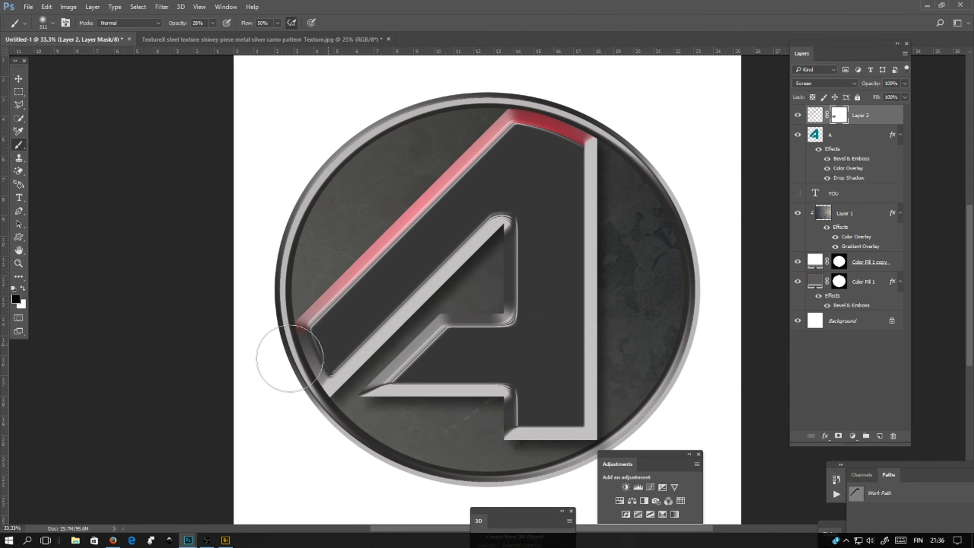
key("ctrl+plus")
key("p")
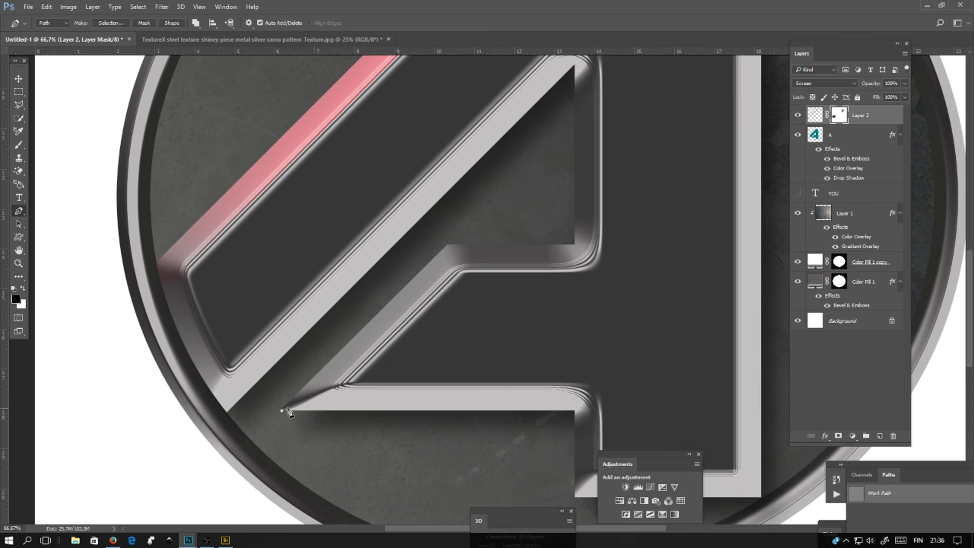
left_click(336, 387)
left_click(458, 269)
left_click(549, 269)
left_click(569, 268)
left_click(589, 266)
left_click(575, 245)
left_click(448, 245)
left_click(282, 411)
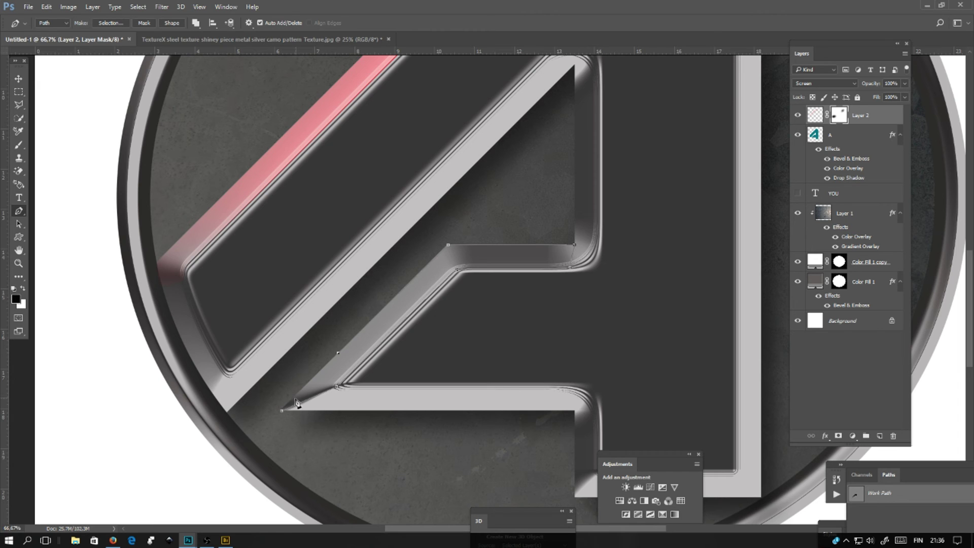
key("ctrl+plus")
key("ctrl+plus")
key("ctrl+plus")
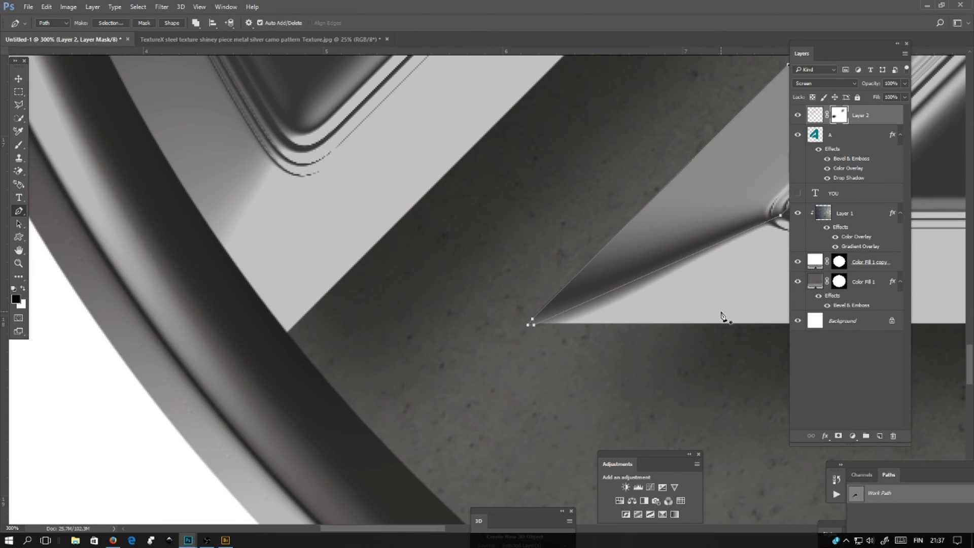
- Close the path, make it a selection and paint red along the inner edge on Layer 2
right_click(723, 317)
left_click(761, 216)
key("Return")
key("ctrl+minus")
key("ctrl+minus")
key("ctrl+minus")
key("ctrl+minus")
key("b")
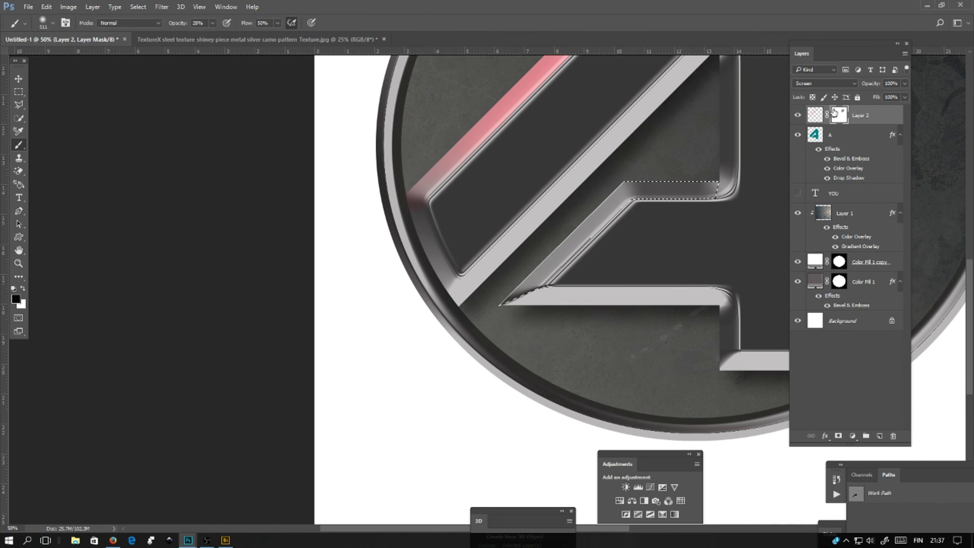
left_click(814, 115)
mouse_move(544, 289)
left_mouse_down()
mouse_move(729, 163)
mouse_move(522, 267)
left_mouse_up()
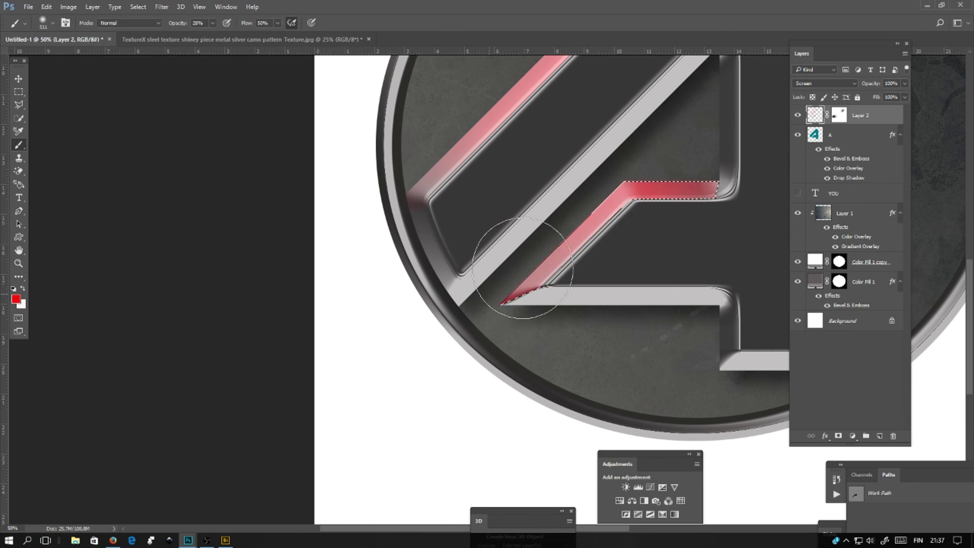
key("ctrl+d")
- Paint black on Layer 2's mask to fade the glow's right end
left_click_drag(667, 85, 511, 207)
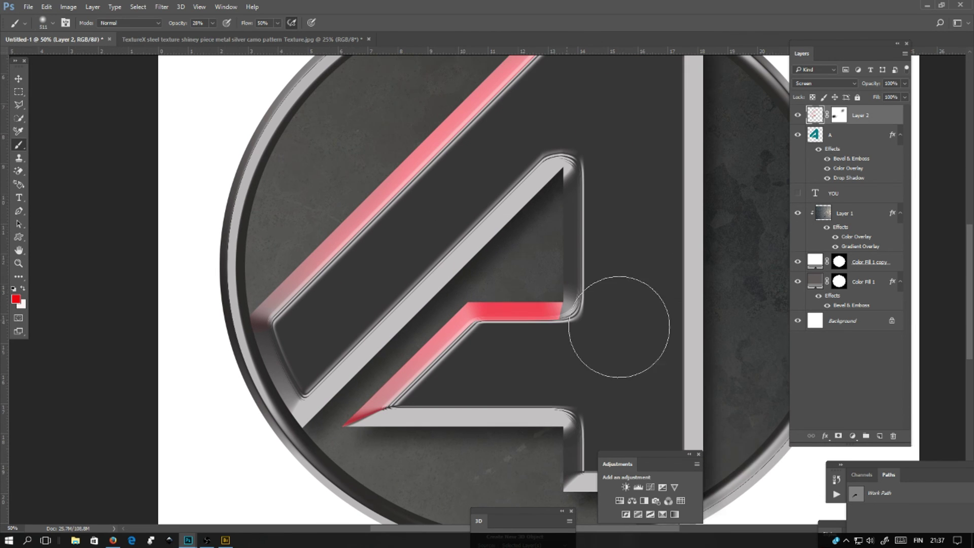
key("ctrl+backslash")
key("d")
left_click_drag(598, 282, 584, 352)
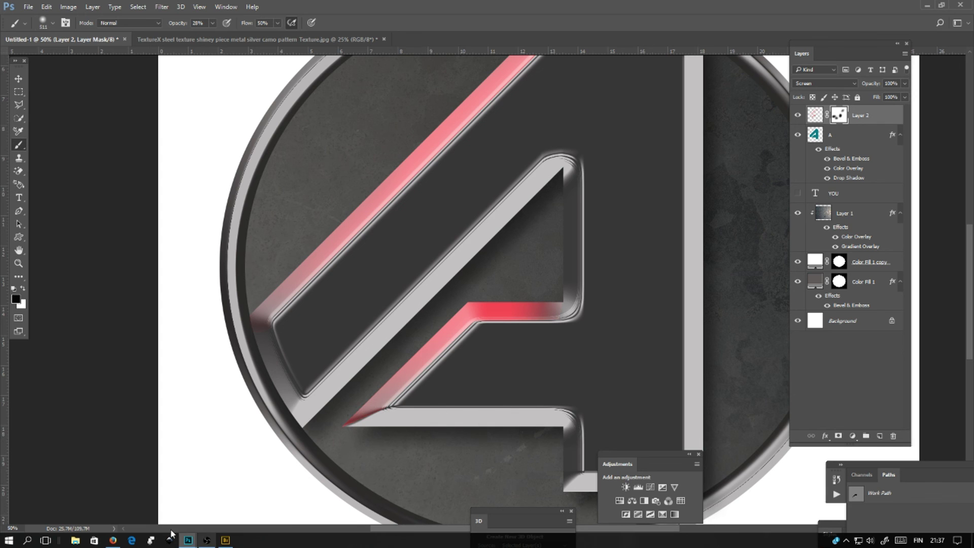
key("ctrl+minus")
key("ctrl+minus")
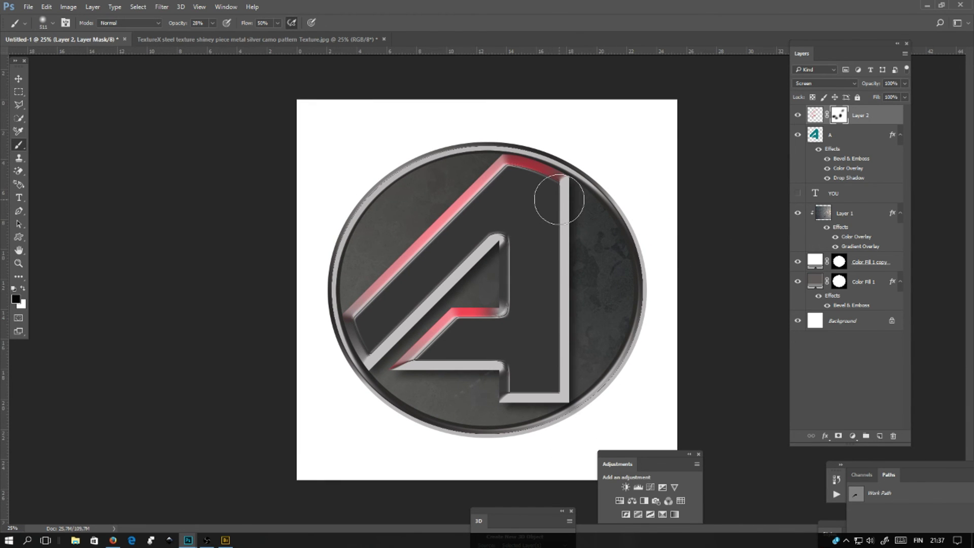
- Add a new Layer 3 above Layer 1 and set it to Screen blending
left_click(798, 214)
left_click(797, 213)
left_click(842, 214)
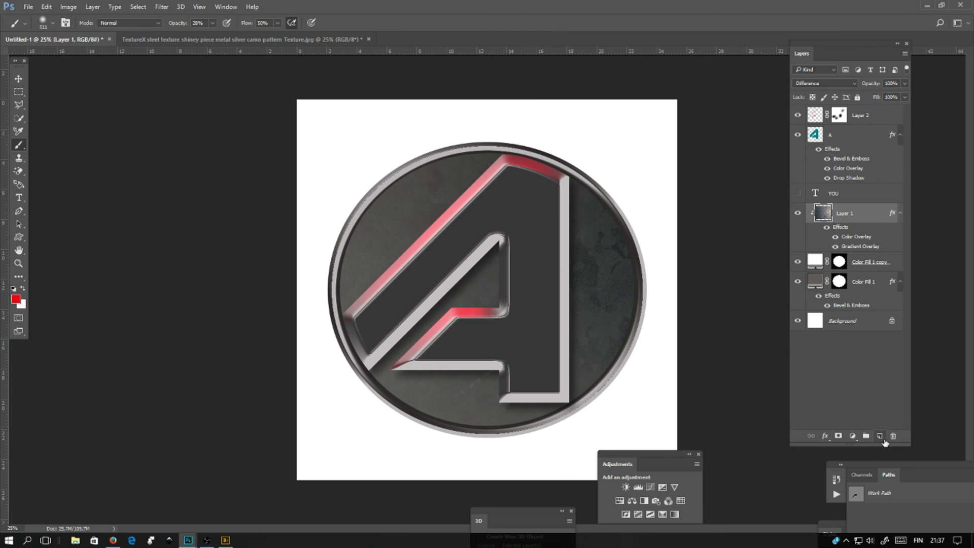
left_click(880, 435)
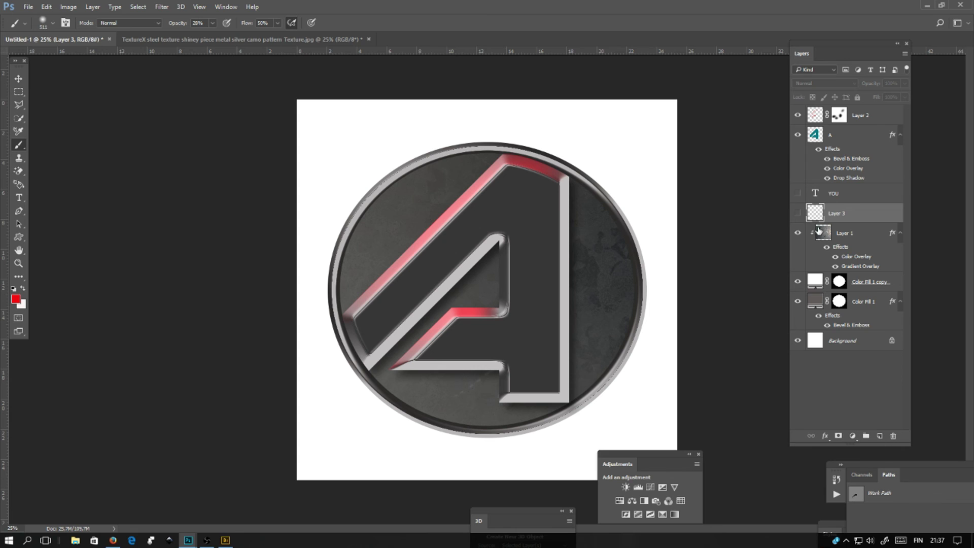
left_click(797, 214)
left_click(811, 84)
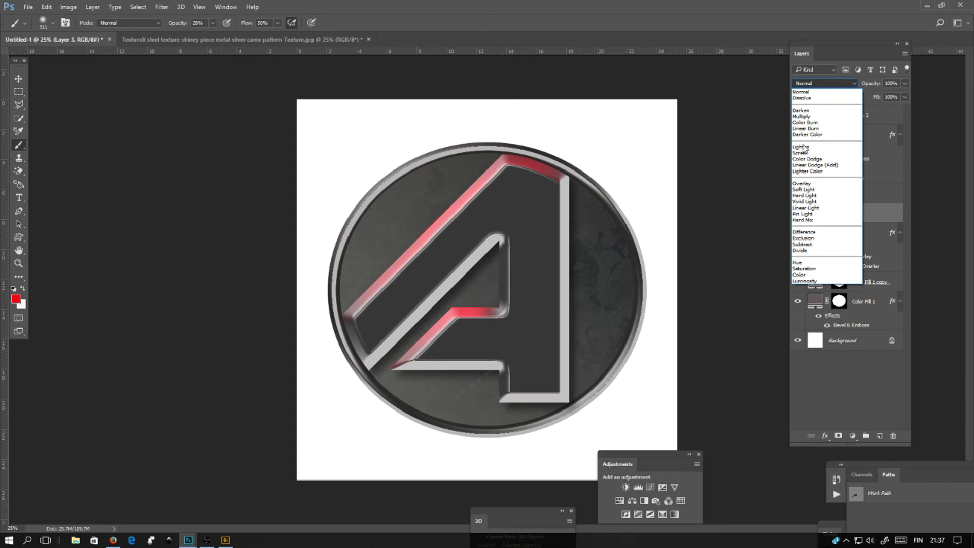
left_click(811, 151)
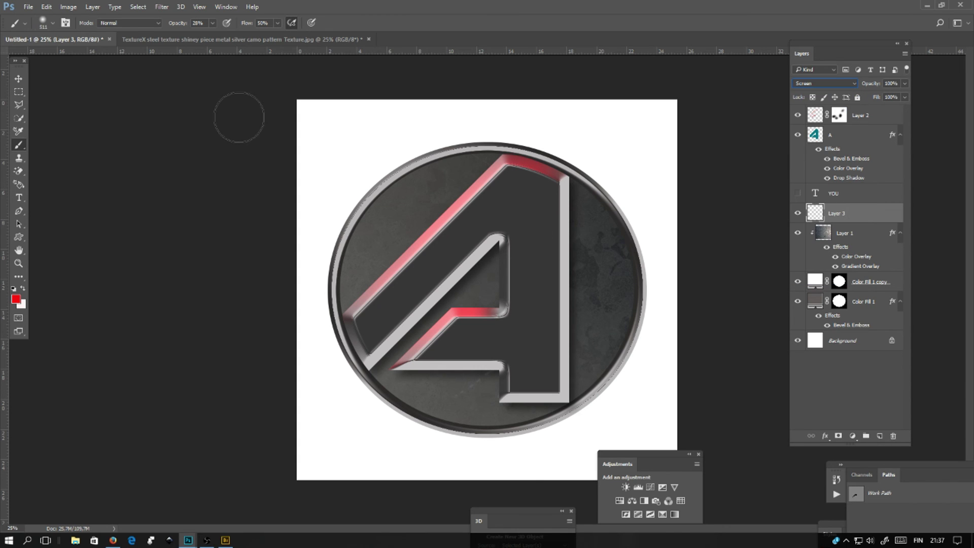
- Stamp one maximum-size red soft brush dab over the badge and lower Layer 3's fill
left_click(47, 21)
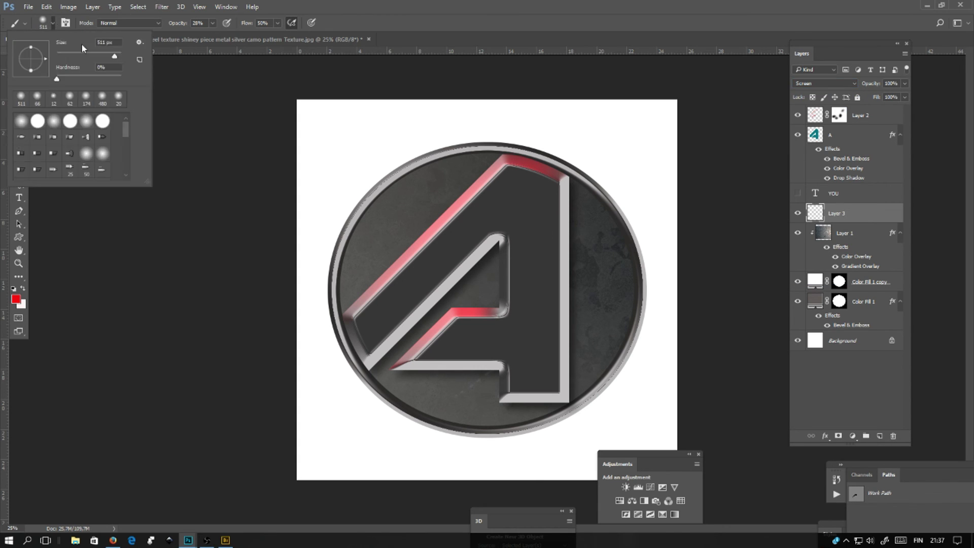
left_click(118, 54)
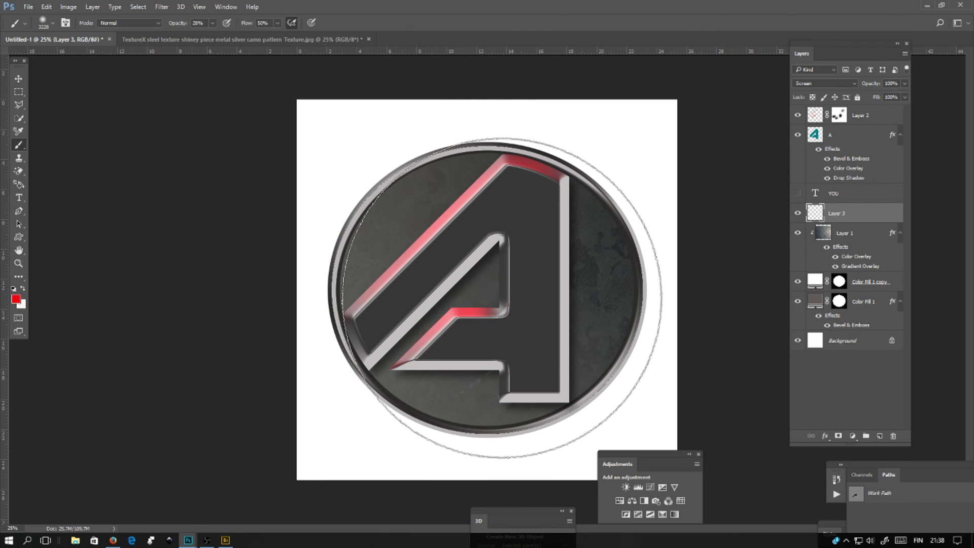
left_click(502, 298)
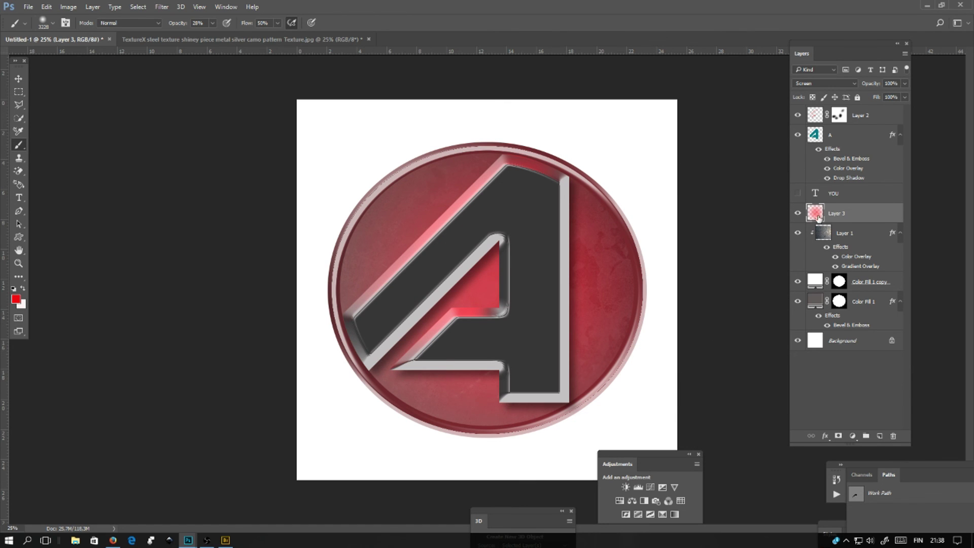
left_click(905, 97)
left_click_drag(906, 111, 882, 112)
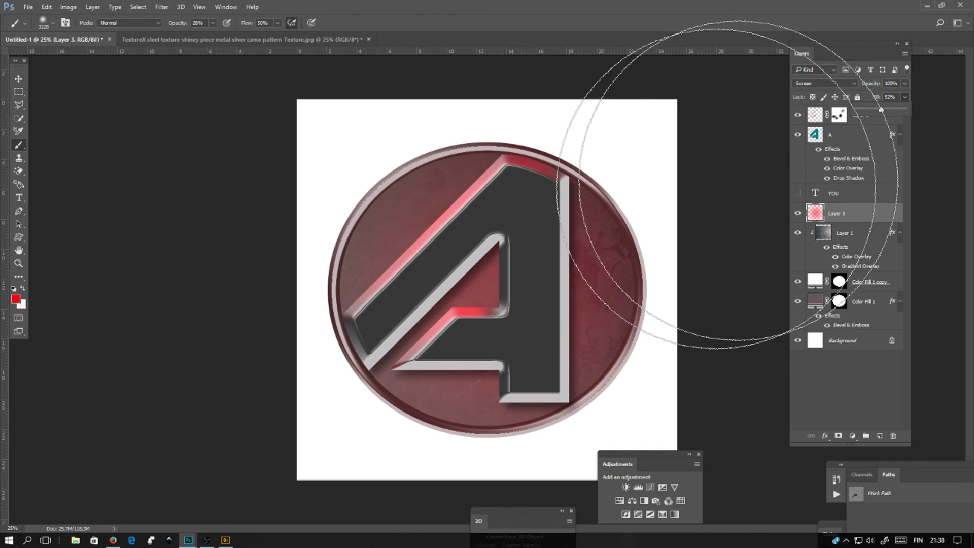
- Duplicate Layer 1 twice, creating Layer 1 copy and Layer 1 copy 2
right_click(841, 234)
left_click(753, 123)
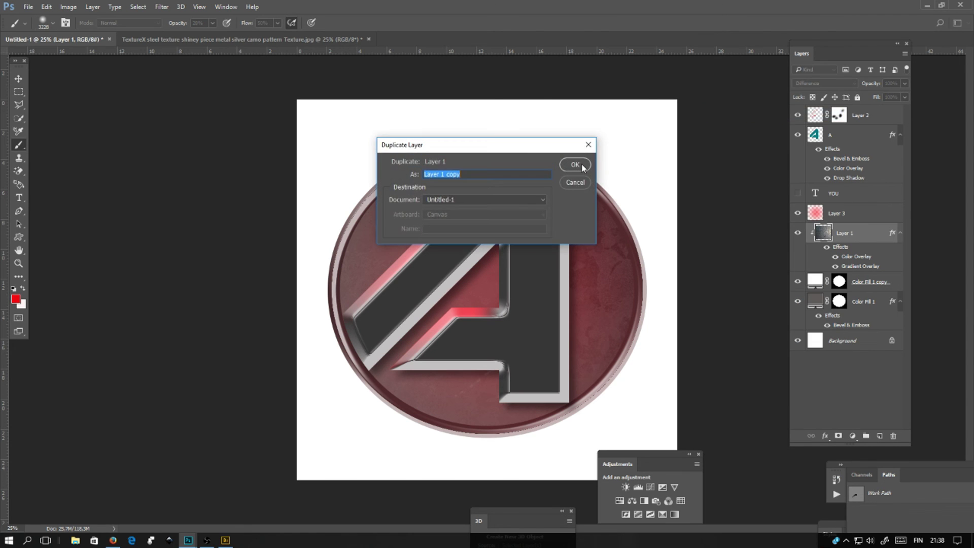
left_click(583, 168)
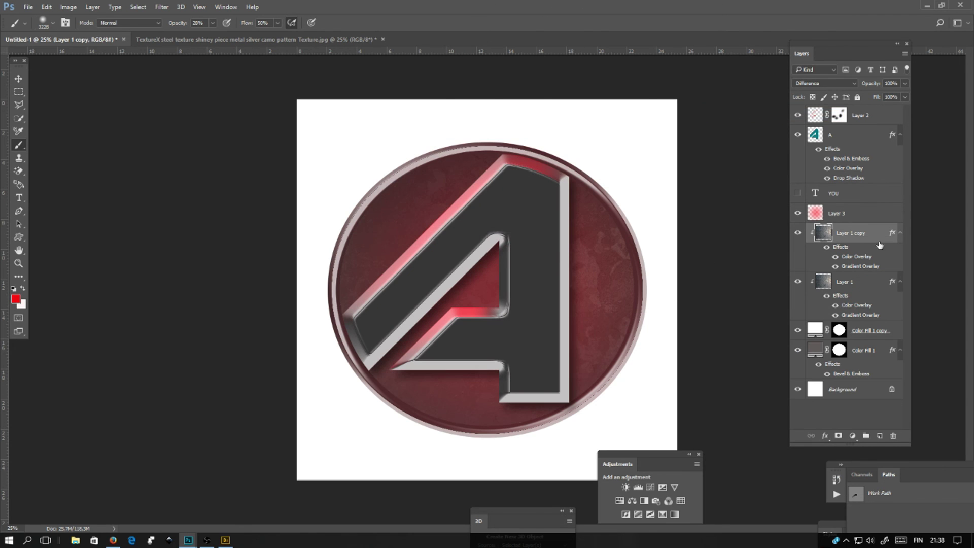
right_click(854, 235)
left_click(775, 119)
left_click(589, 168)
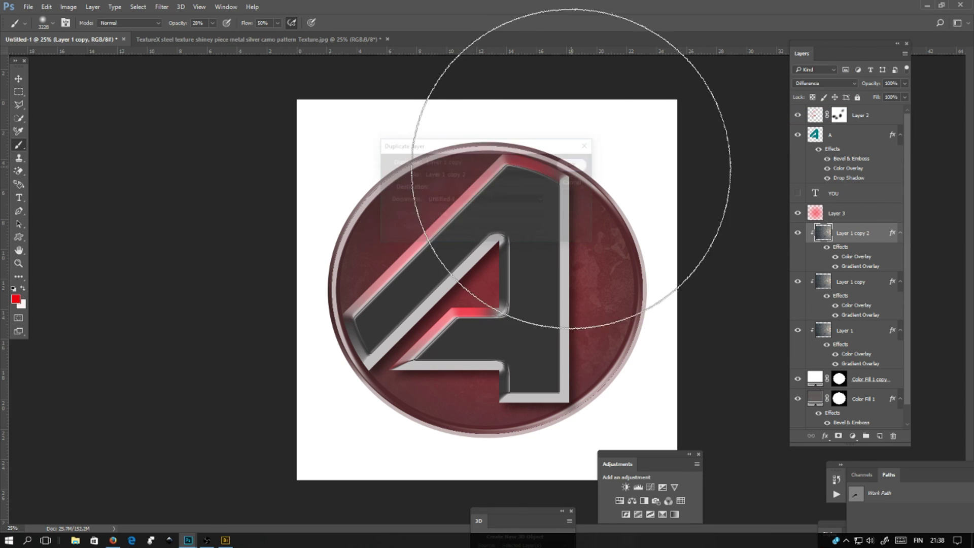
- Move Layer 1 copy 2 above the A layer, clip it to the letter and set Normal blending
left_click_drag(852, 232, 835, 136)
right_click(834, 136)
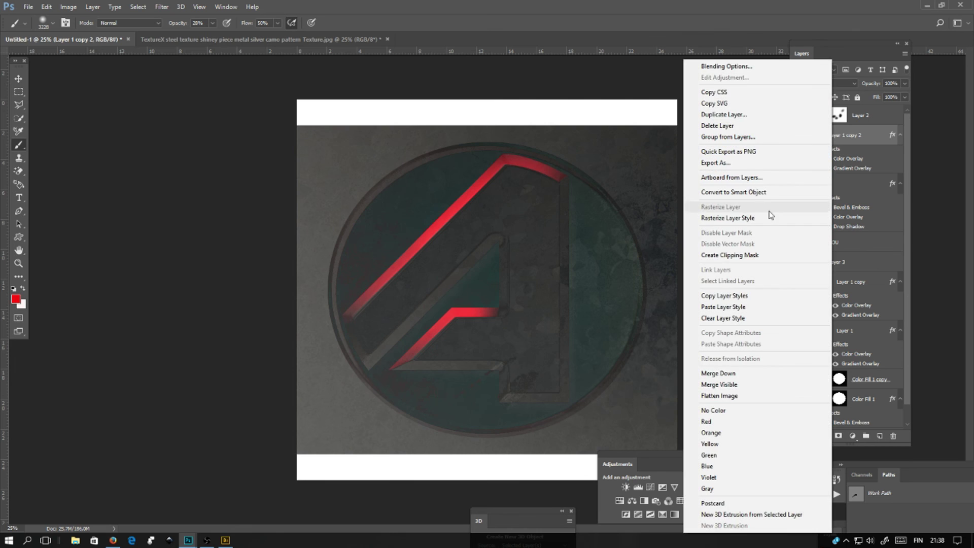
left_click(729, 255)
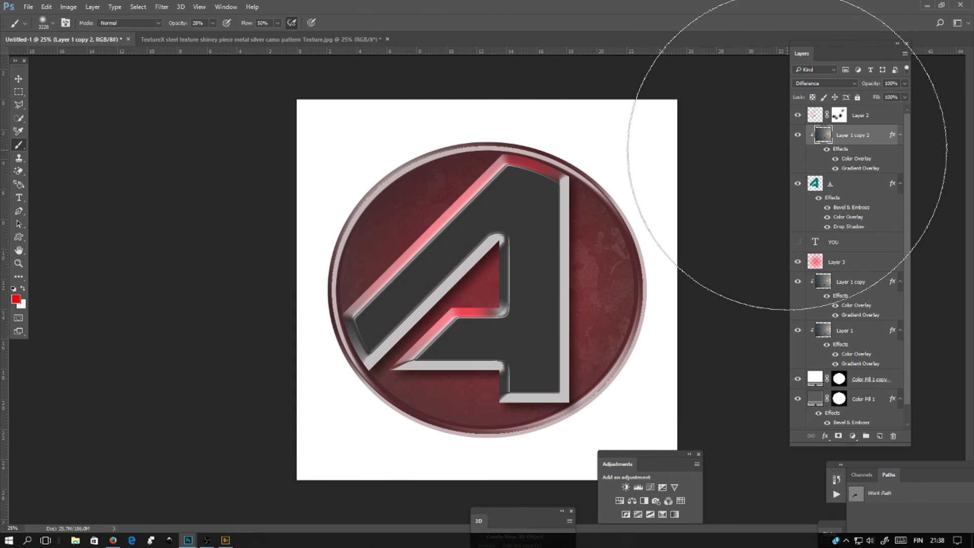
left_click(817, 82)
left_click(813, 92)
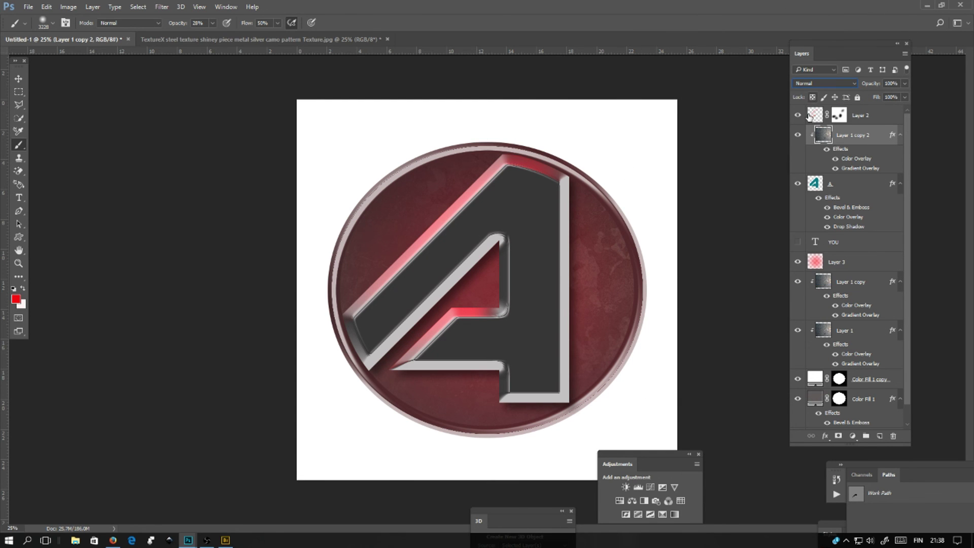
- Rasterize the A layer's style, then reselect Layer 1 copy 2
left_click(831, 186)
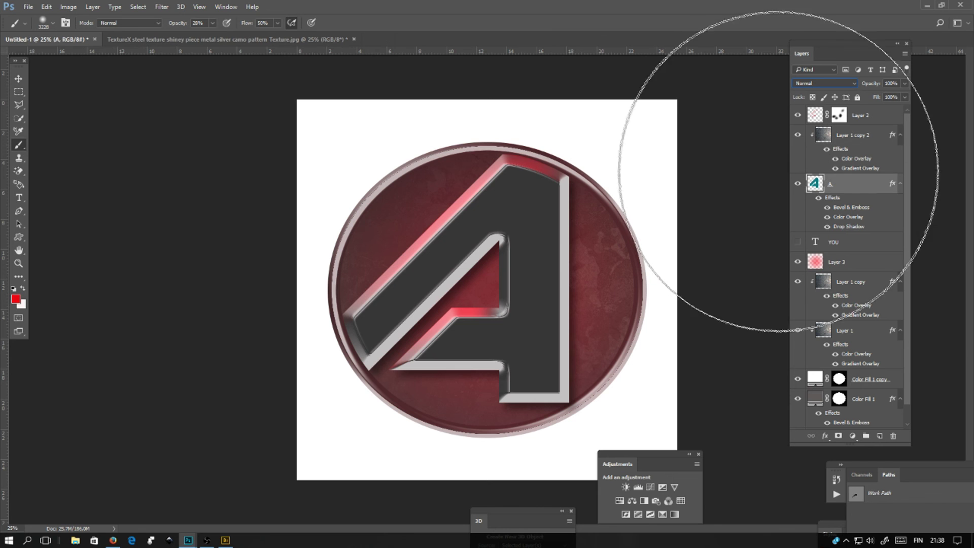
right_click(835, 190)
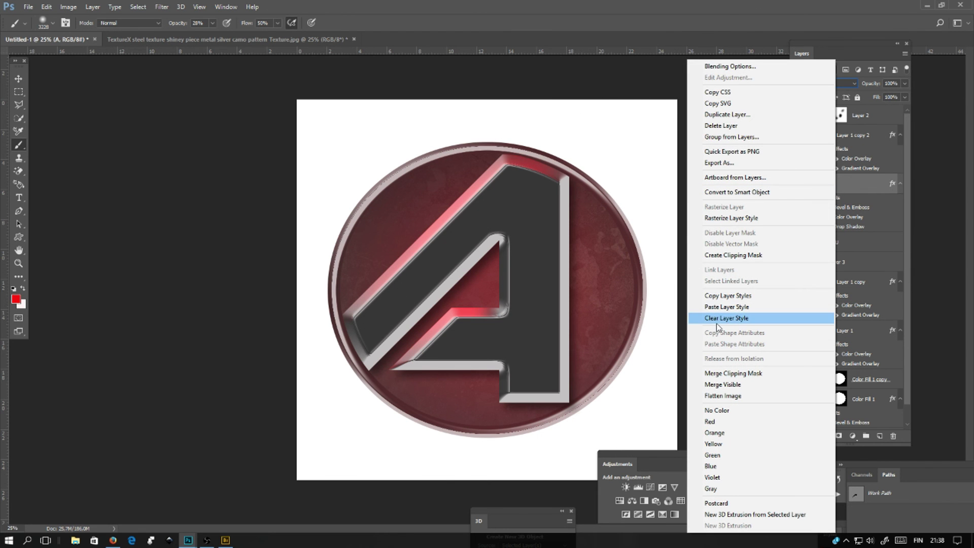
left_click(716, 219)
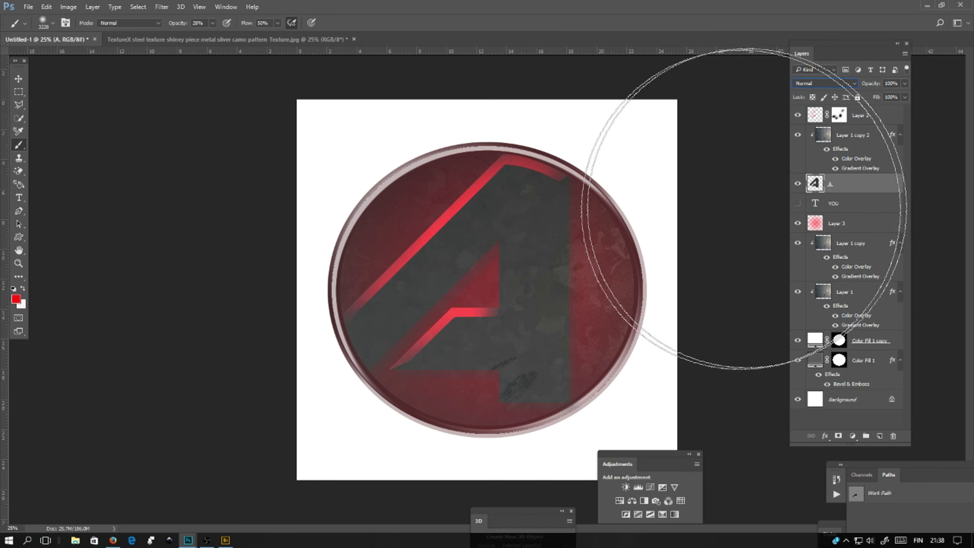
left_click(845, 139)
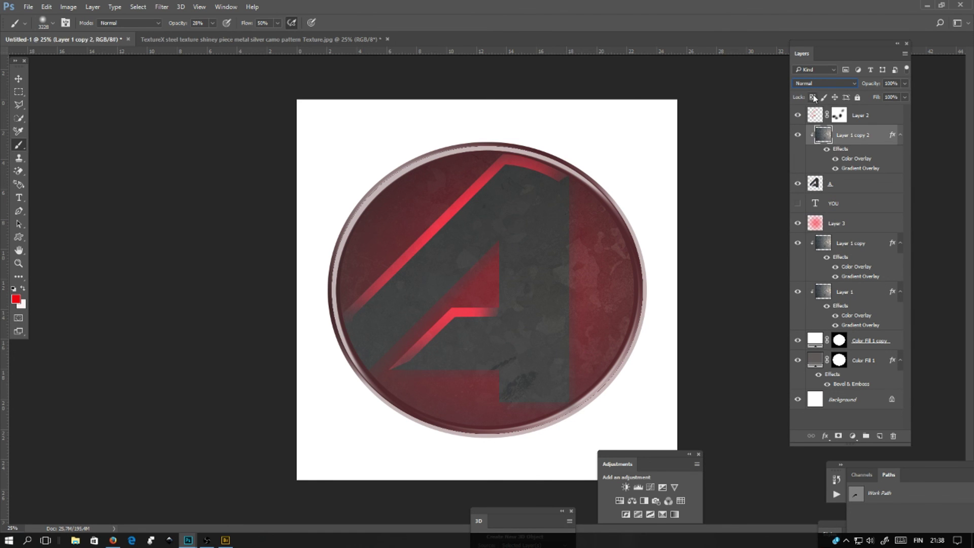
left_click(814, 84)
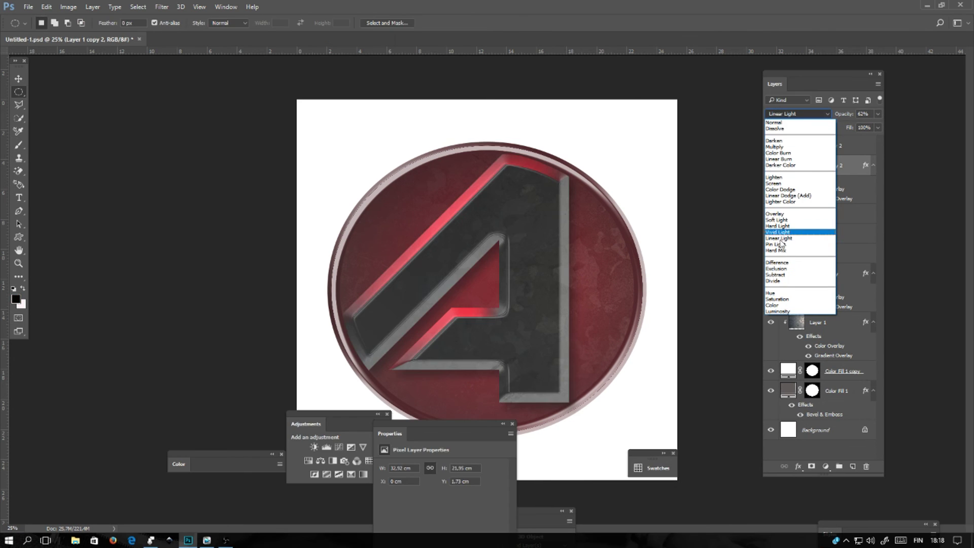
- Set Layer 1 copy 2 to Linear Light and adjust its opacity to about 64%
left_click(776, 239)
left_click(877, 114)
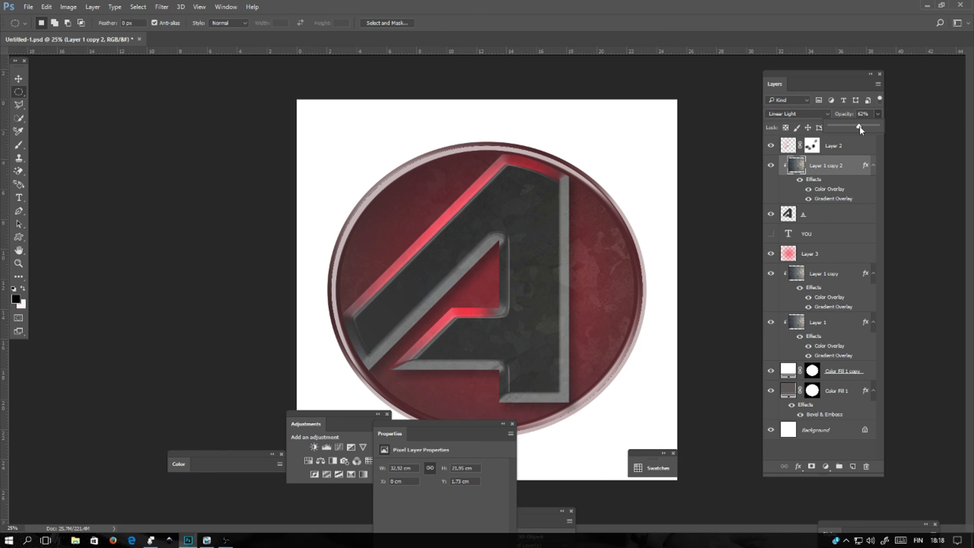
left_click_drag(859, 126, 861, 126)
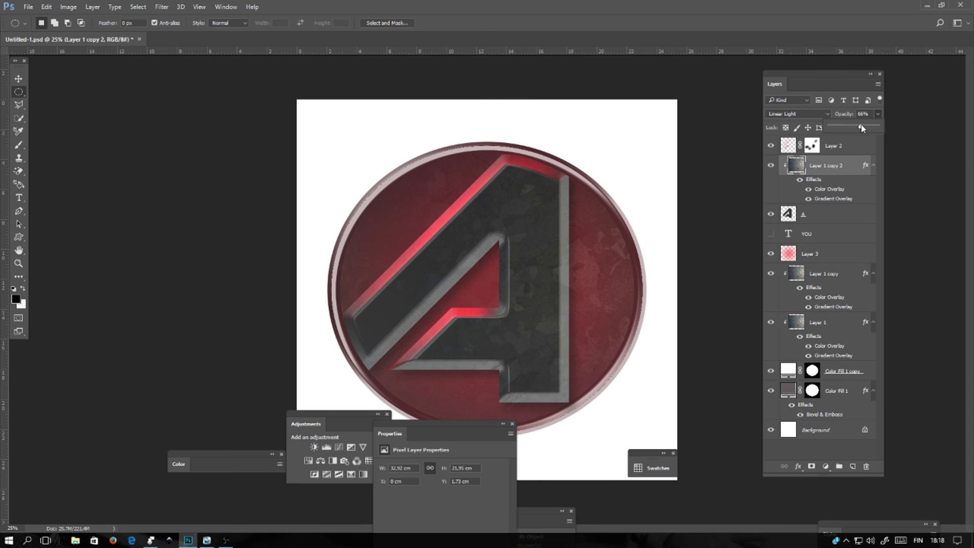